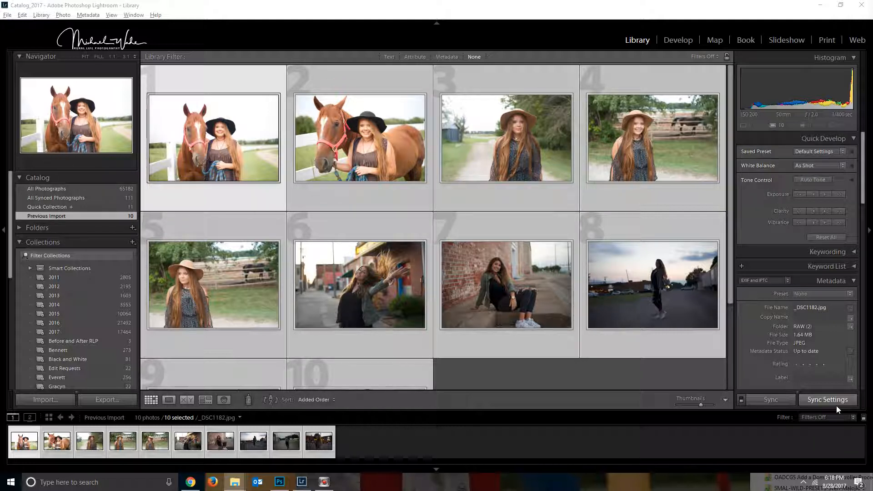
- Look over the imported photos in the grid and view the brick-wall portrait in Develop before returning to the Library
{"action": "left_click", "coordinate": [356, 147]}
{"action": "left_click", "coordinate": [521, 150]}
{"action": "left_click", "coordinate": [639, 157]}
{"action": "left_click", "coordinate": [496, 307]}
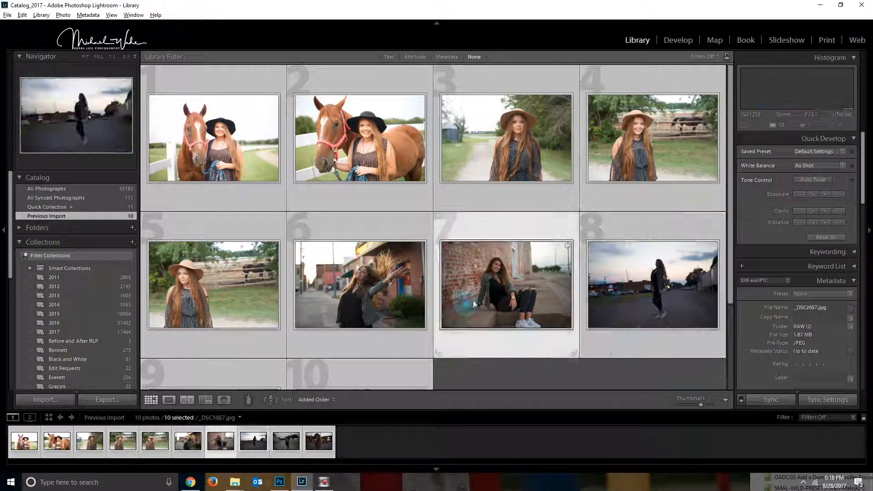
{"action": "left_click", "coordinate": [690, 40]}
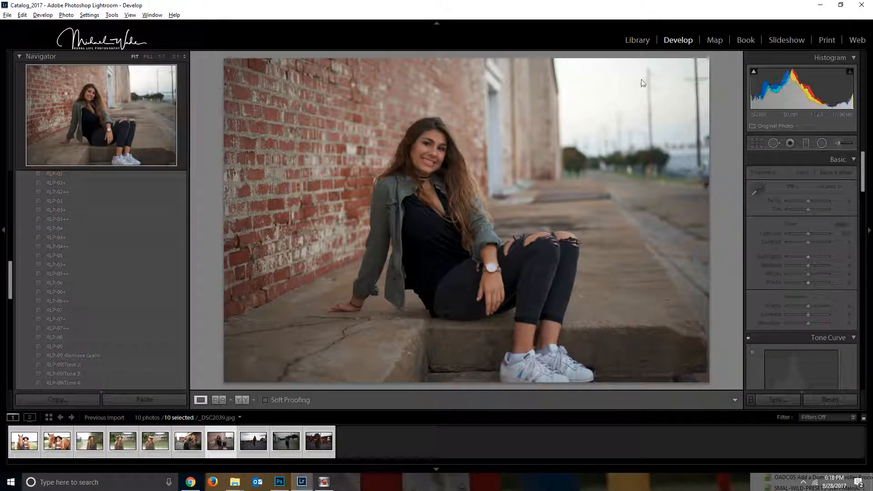
{"action": "left_click", "coordinate": [637, 40]}
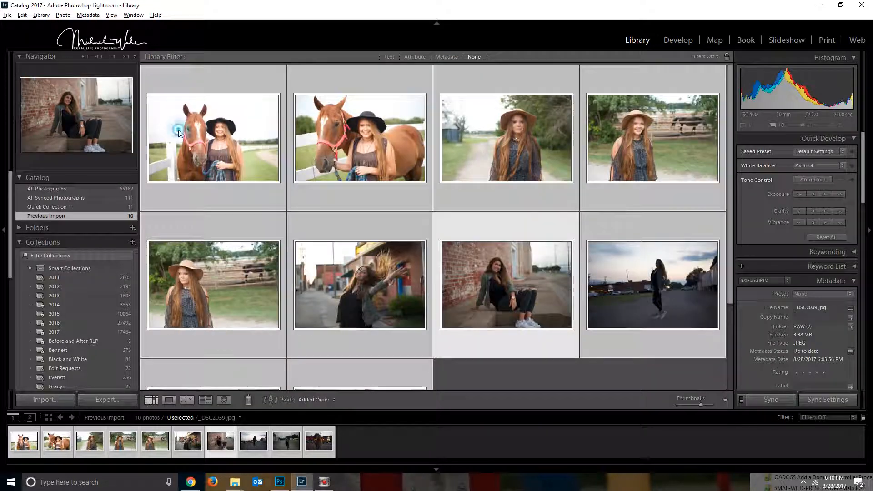
- Apply the RLP-09 preset to the first horse portrait in Develop and set its exposure to -0.62
{"action": "left_click", "coordinate": [182, 131]}
{"action": "left_click", "coordinate": [679, 42]}
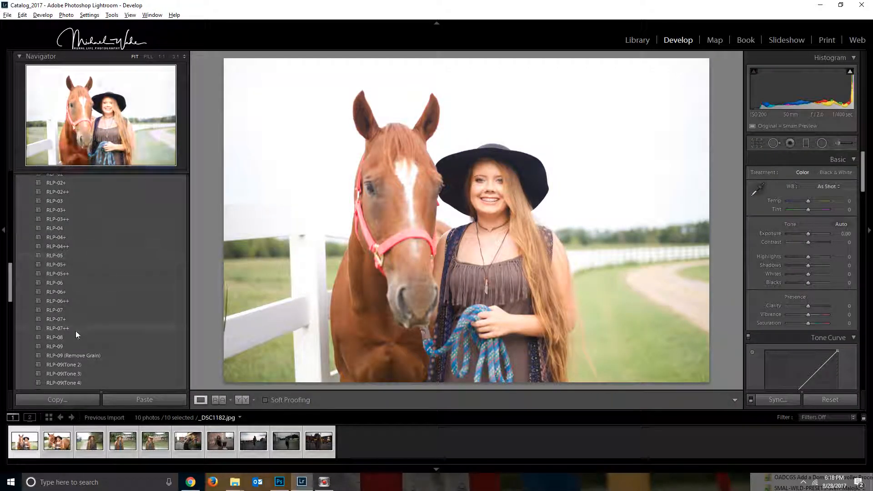
{"action": "left_click", "coordinate": [68, 347]}
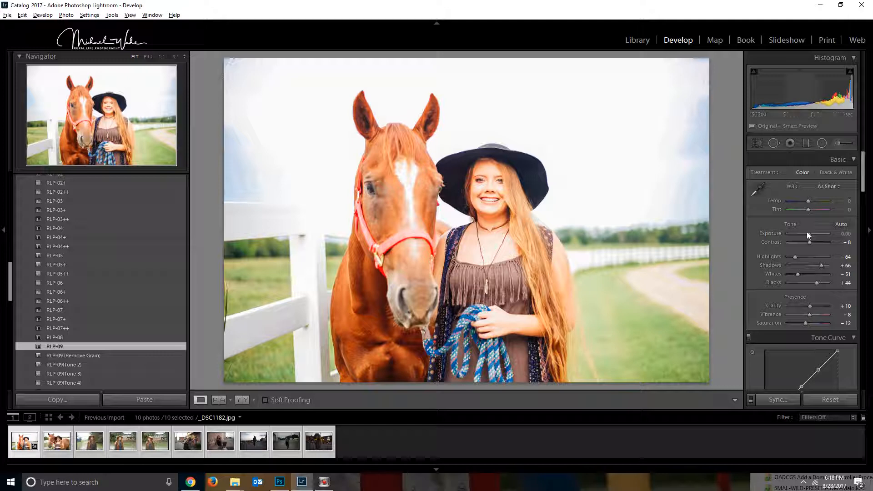
{"action": "left_click_drag", "start_coordinate": [807, 231], "coordinate": [804, 231]}
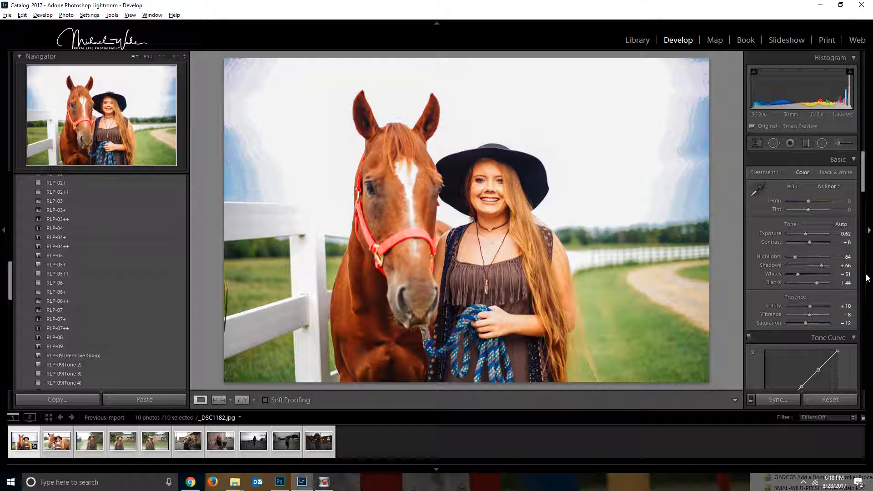
- In the HSL adjustments, set the orange luminance to +9 and the yellow saturation to -39
{"action": "scroll", "coordinate": [863, 173], "scroll_direction": "down", "scroll_amount": 5}
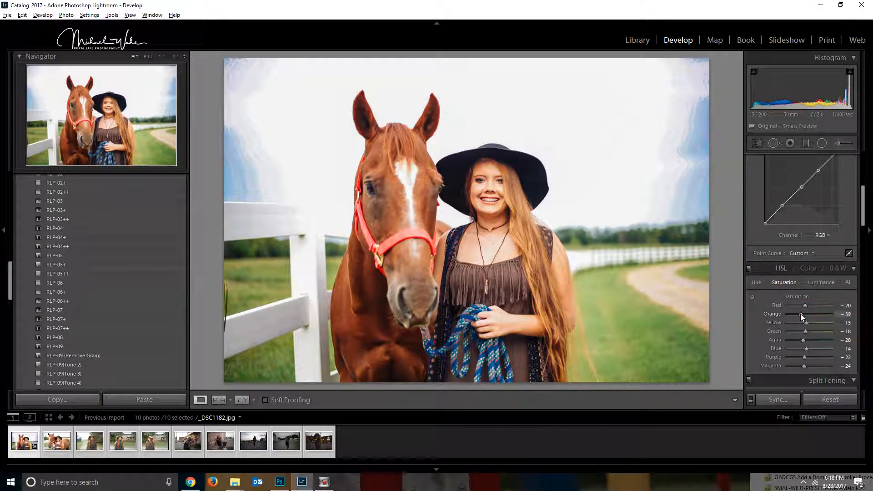
{"action": "left_click", "coordinate": [820, 282]}
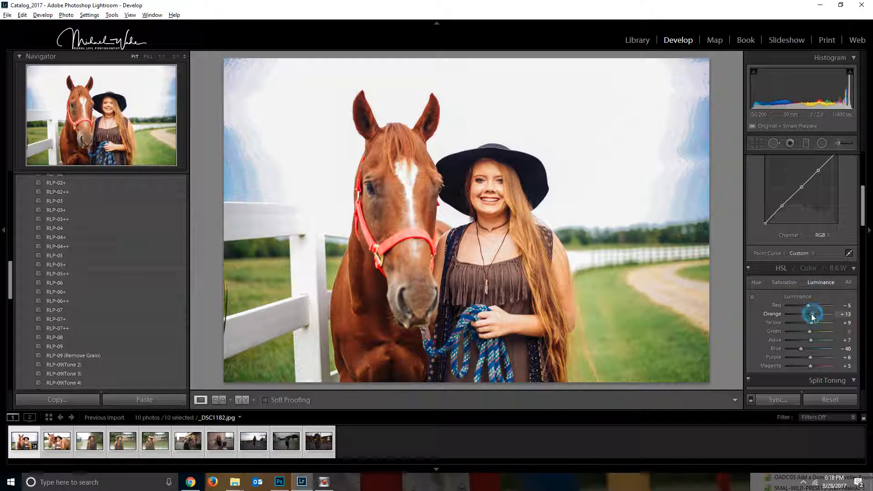
{"action": "left_click_drag", "start_coordinate": [811, 314], "coordinate": [812, 314]}
{"action": "scroll", "coordinate": [810, 291], "scroll_direction": "down", "scroll_amount": 2}
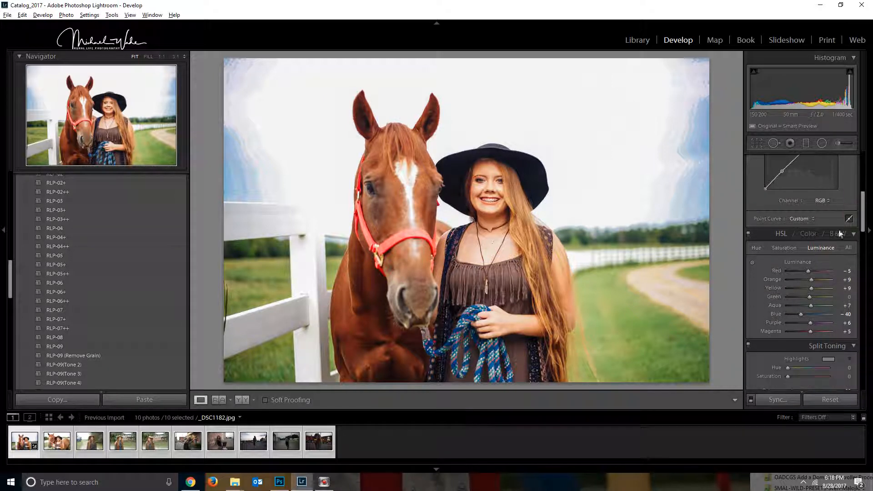
{"action": "left_click", "coordinate": [797, 248]}
{"action": "left_click_drag", "start_coordinate": [804, 288], "coordinate": [803, 287]}
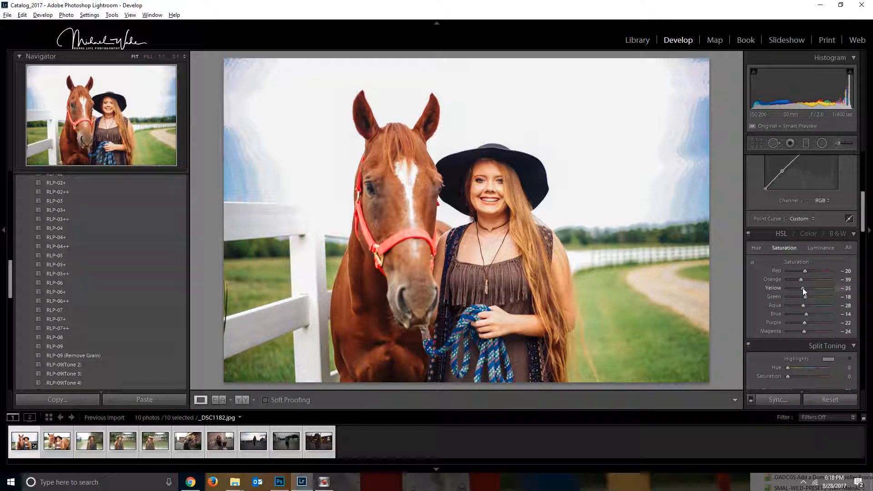
- Shift the yellow hue to +33 and the green hue to +28
{"action": "left_click", "coordinate": [756, 247]}
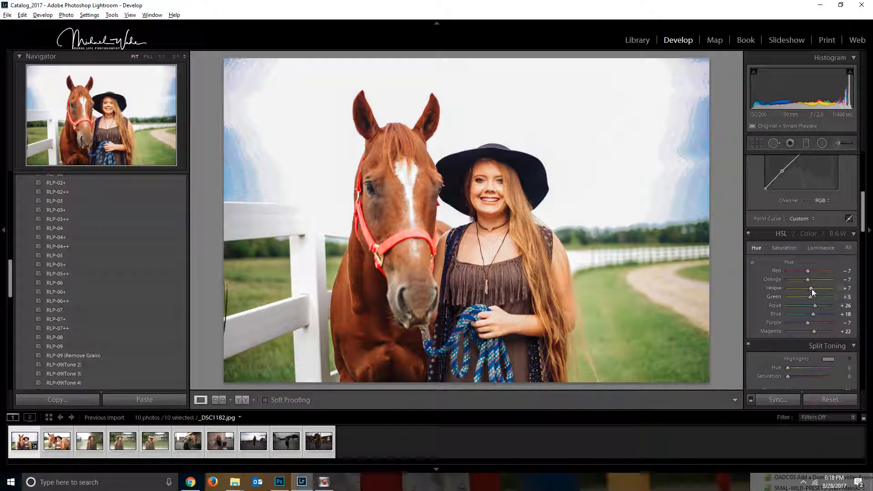
{"action": "left_click_drag", "start_coordinate": [812, 288], "coordinate": [818, 290]}
{"action": "left_click_drag", "start_coordinate": [818, 290], "coordinate": [817, 296]}
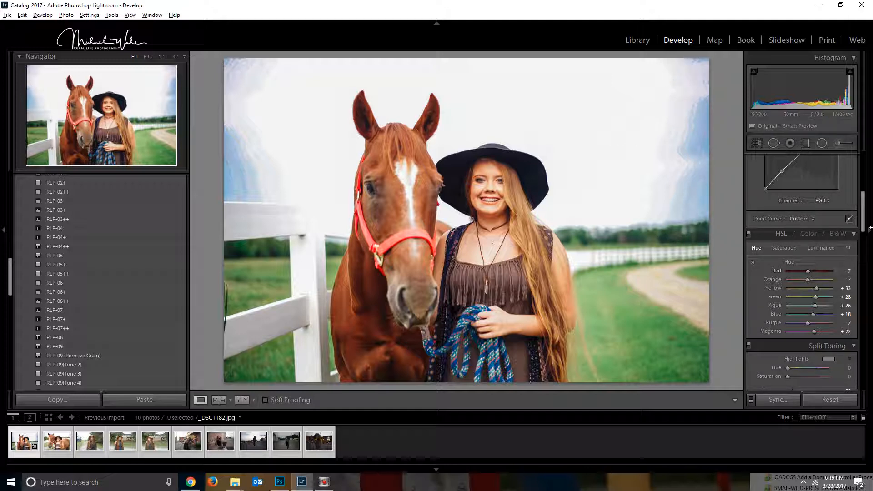
- Try the highlights at -100, then raise them to +48 to clean up the sky
{"action": "scroll", "coordinate": [825, 154], "scroll_direction": "up", "scroll_amount": 5}
{"action": "left_click_drag", "start_coordinate": [794, 258], "coordinate": [759, 258]}
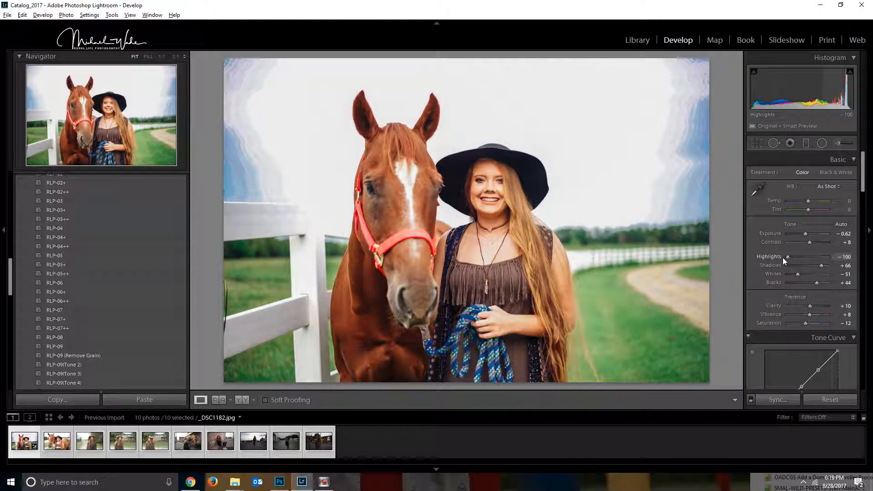
{"action": "left_click_drag", "start_coordinate": [782, 257], "coordinate": [824, 257]}
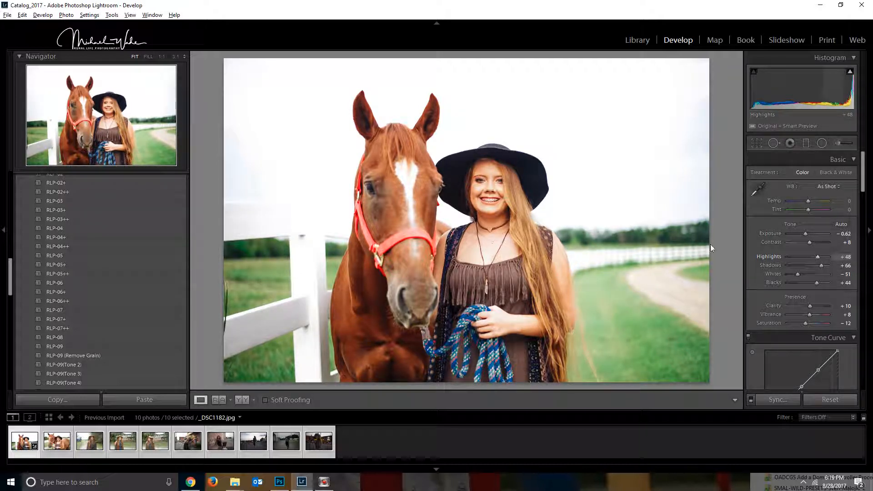
- View the unedited second horse portrait in Develop and return to the Library grid
{"action": "left_click", "coordinate": [637, 40]}
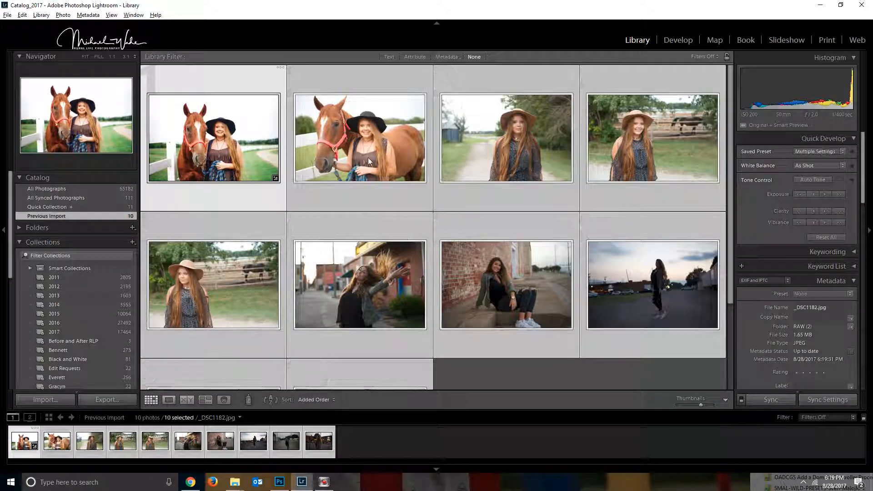
{"action": "left_click", "coordinate": [368, 157]}
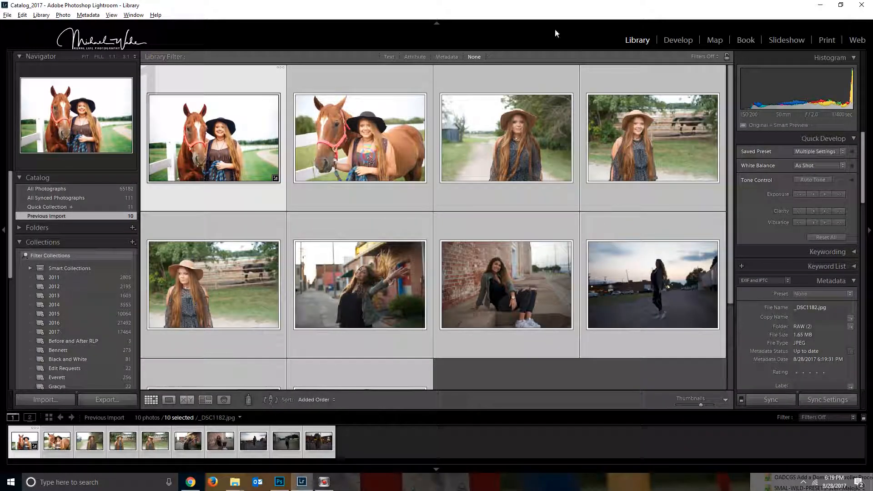
{"action": "left_click", "coordinate": [678, 40]}
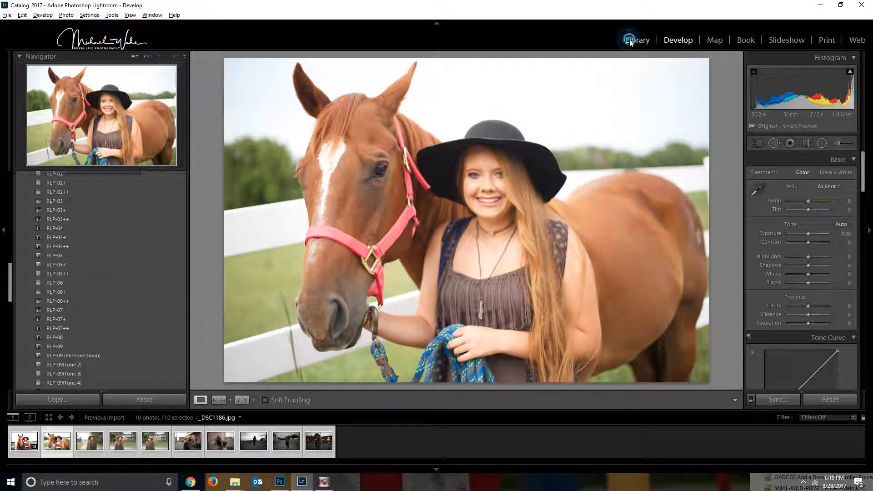
{"action": "left_click", "coordinate": [637, 40]}
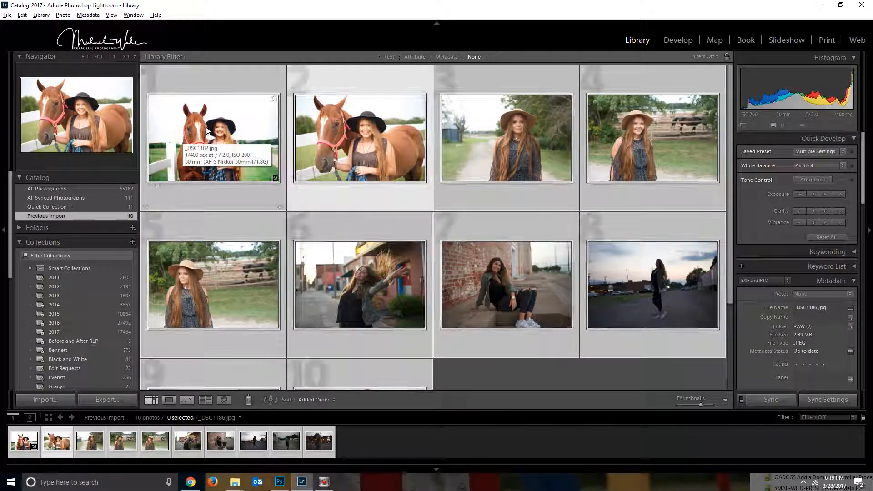
- Copy the first photo's develop settings, leaving out White Balance, Exposure, Crop and Spot Removal
{"action": "right_click", "coordinate": [207, 128]}
{"action": "mouse_move", "coordinate": [232, 342]}
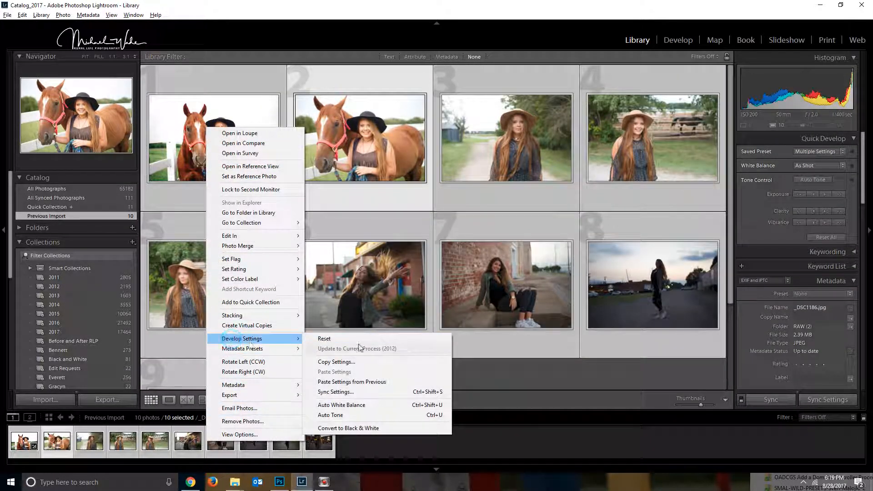
{"action": "left_click", "coordinate": [347, 362]}
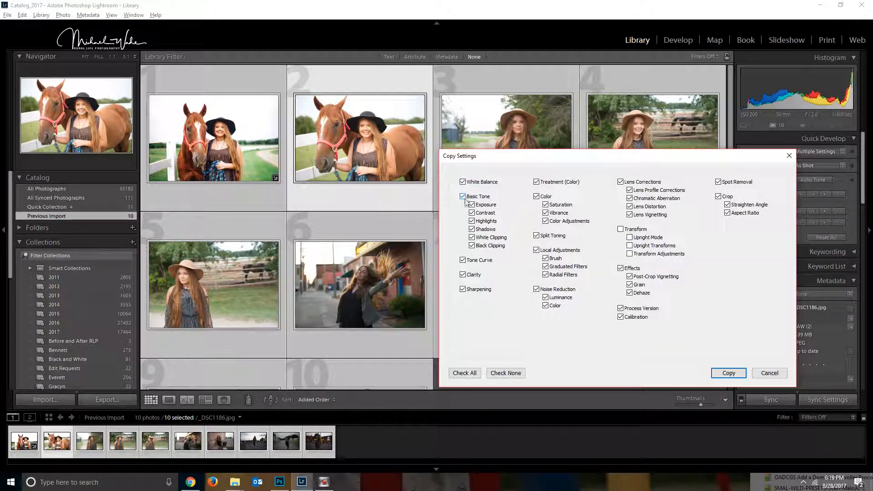
{"action": "left_click", "coordinate": [472, 205]}
{"action": "left_click", "coordinate": [463, 182]}
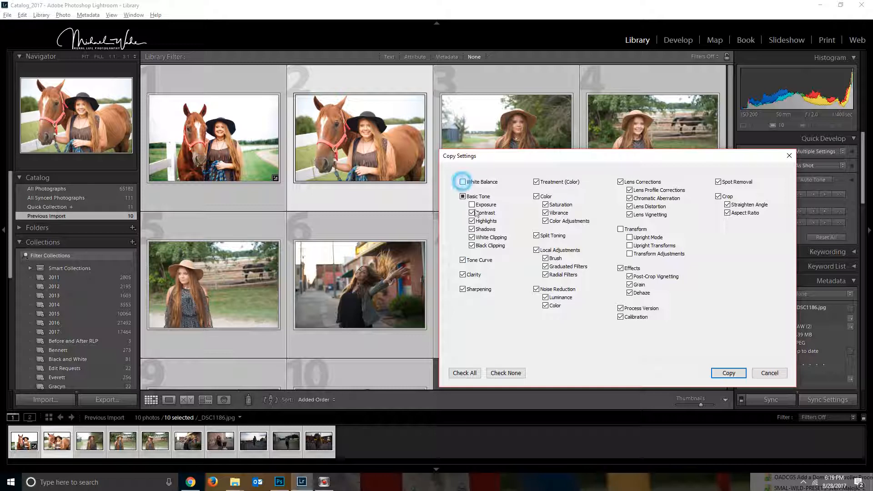
{"action": "left_click", "coordinate": [718, 196]}
{"action": "left_click", "coordinate": [718, 182]}
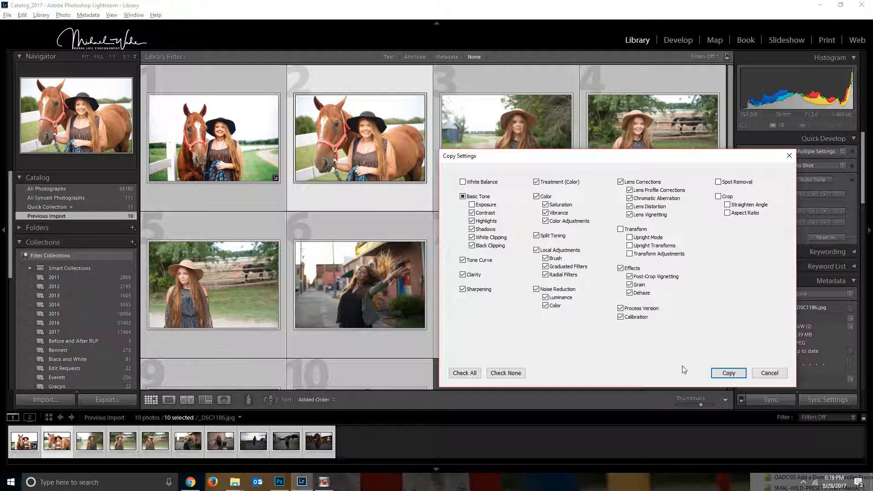
{"action": "left_click", "coordinate": [726, 373]}
- Apply the RLP-09 preset to the selected photos with the Painter tool
{"action": "right_click", "coordinate": [345, 132]}
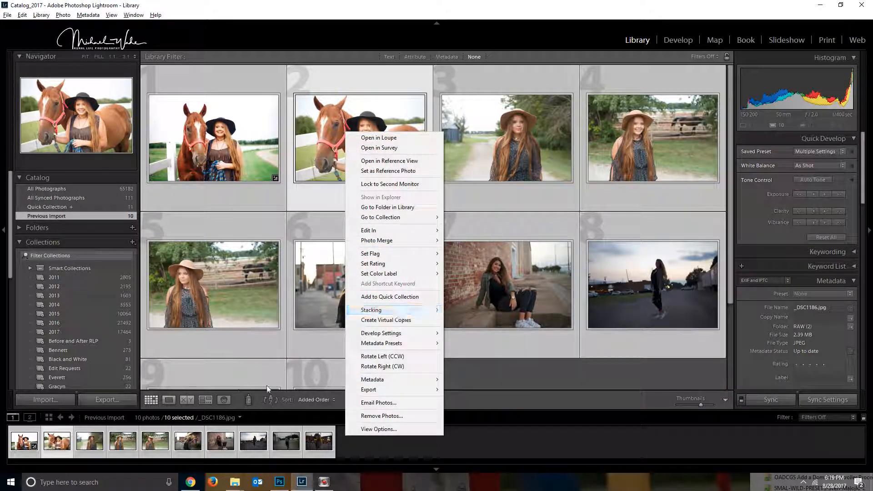
{"action": "left_click", "coordinate": [248, 400]}
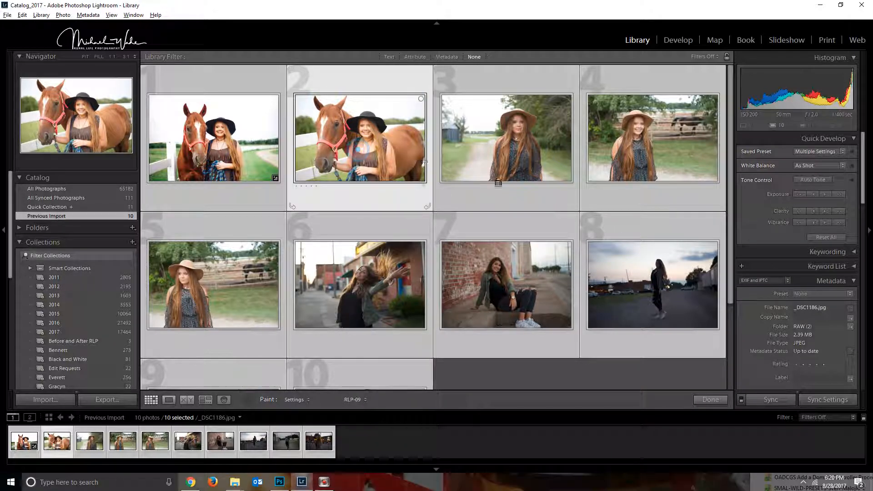
{"action": "left_click", "coordinate": [498, 184]}
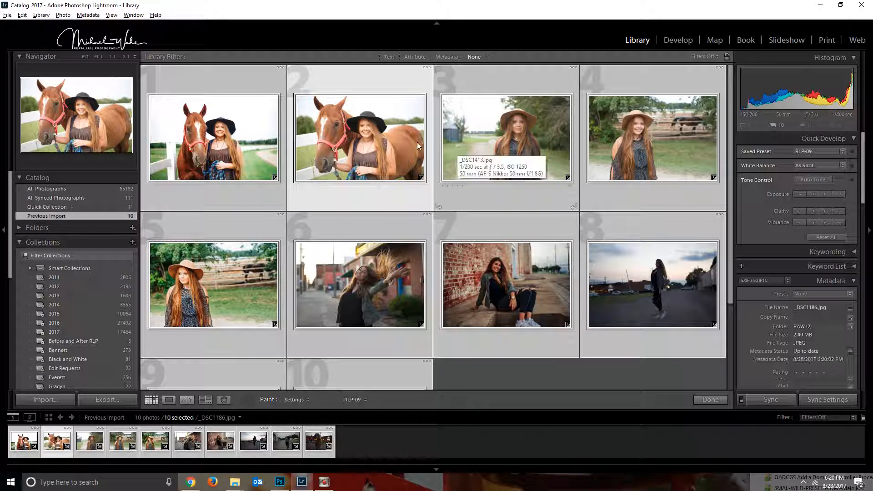
- Paste the copied develop settings onto the selected photos and put the Painter tool away
{"action": "right_click", "coordinate": [343, 136]}
{"action": "mouse_move", "coordinate": [390, 335]}
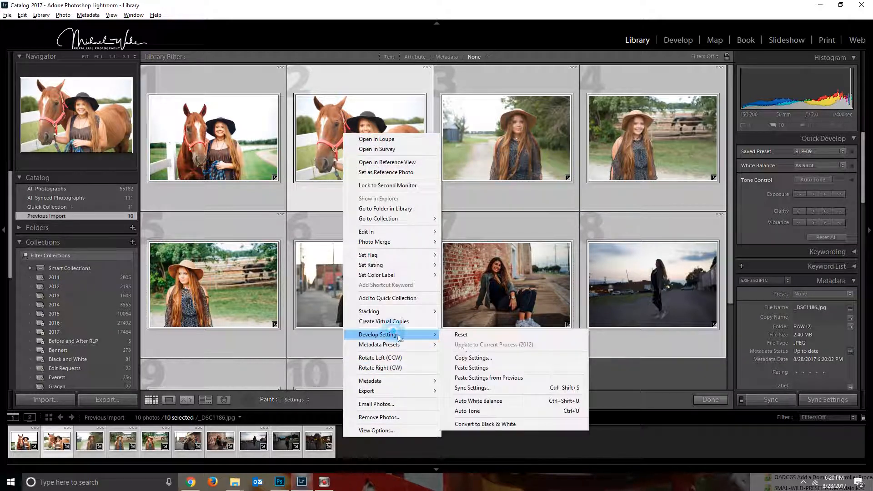
{"action": "left_click", "coordinate": [480, 368]}
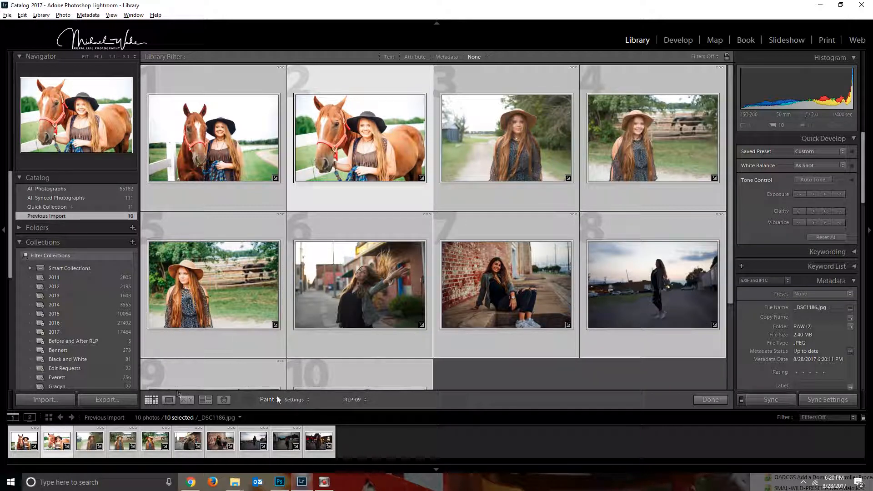
{"action": "left_click", "coordinate": [246, 399]}
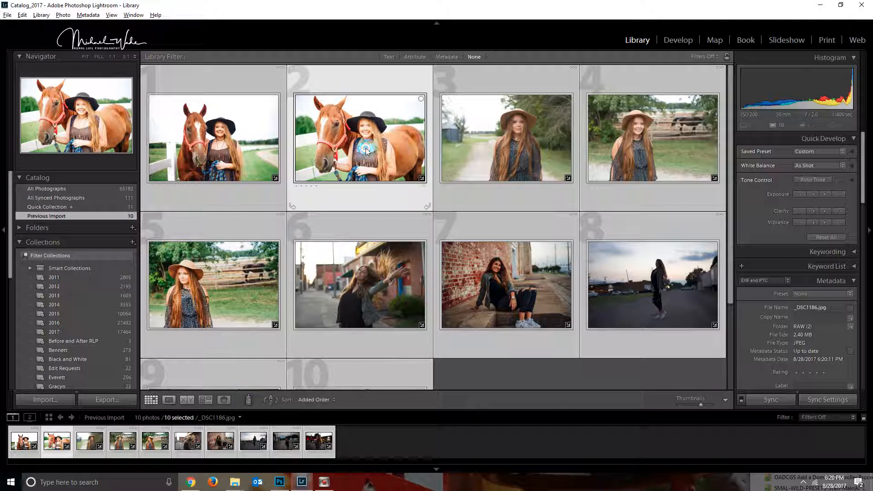
- Open the second horse portrait in Develop, set its exposure to -0.62 and try a cooler temperature of -8
{"action": "left_click", "coordinate": [674, 40]}
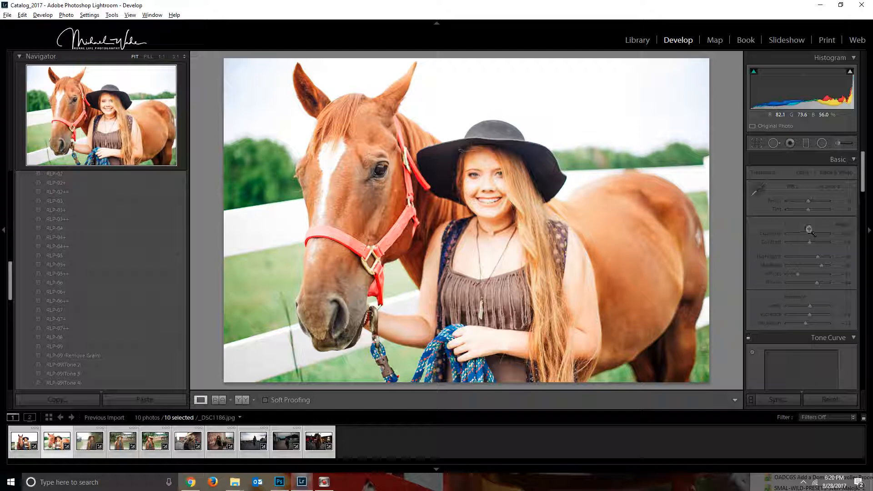
{"action": "left_click_drag", "start_coordinate": [806, 234], "coordinate": [806, 234]}
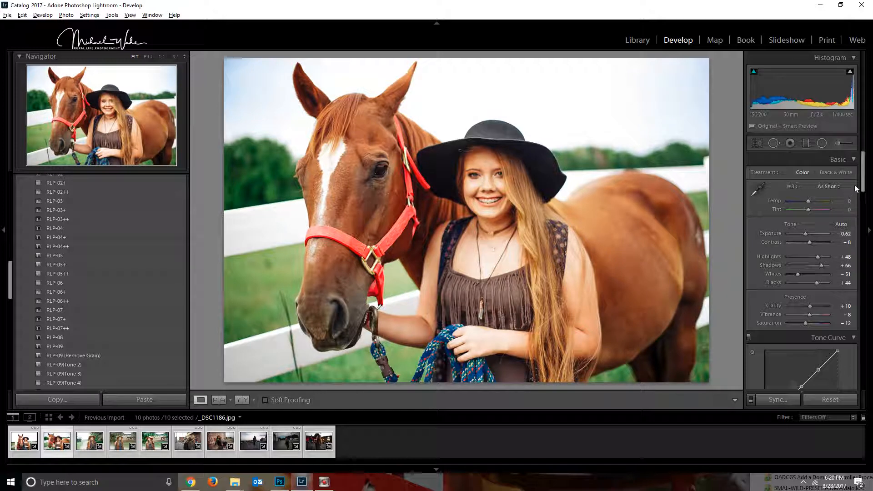
{"action": "left_click", "coordinate": [809, 202]}
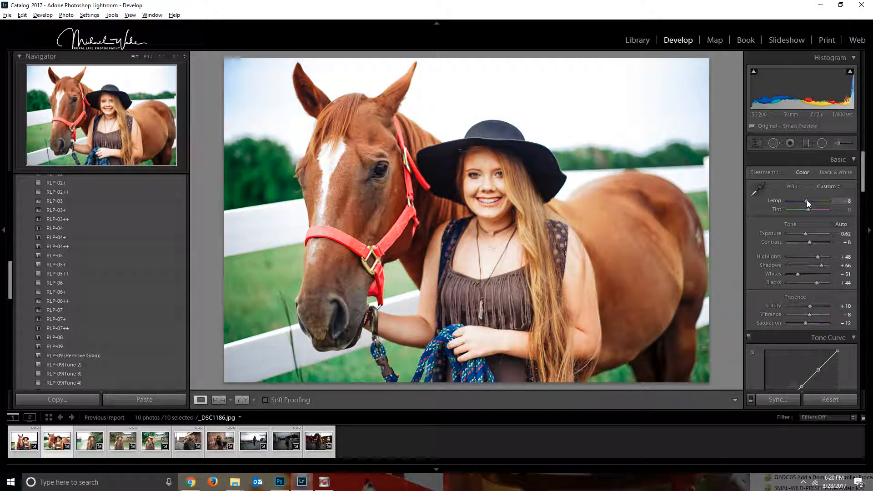
- Fine-tune the skin tones in HSL by setting the orange saturation to -41 and the orange luminance to +5
{"action": "left_click_drag", "start_coordinate": [862, 182], "coordinate": [855, 305]}
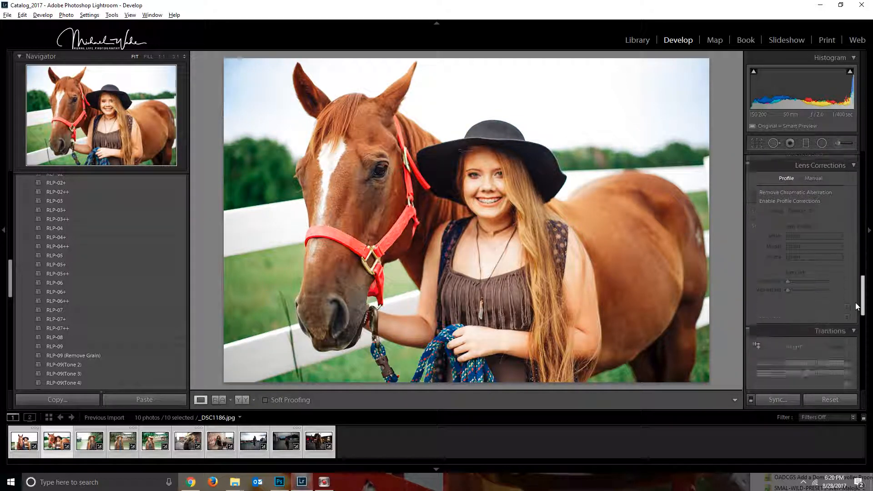
{"action": "scroll", "coordinate": [846, 296], "scroll_direction": "up", "scroll_amount": 10}
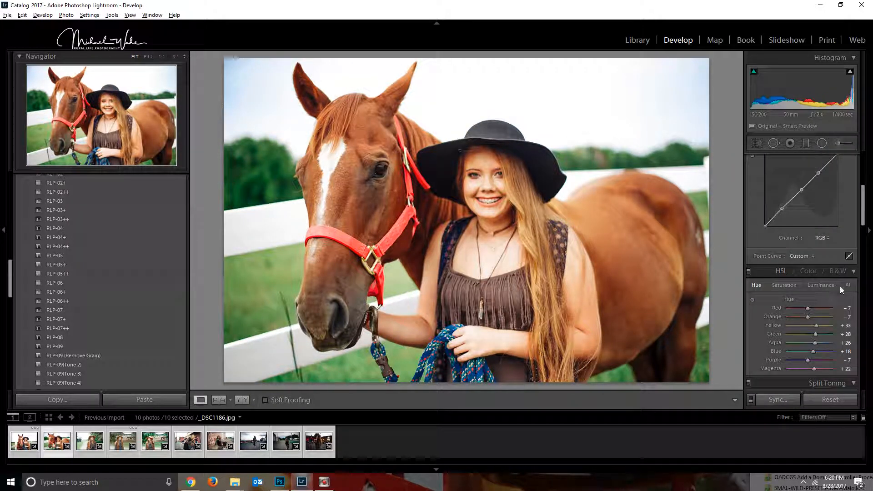
{"action": "left_click", "coordinate": [785, 285]}
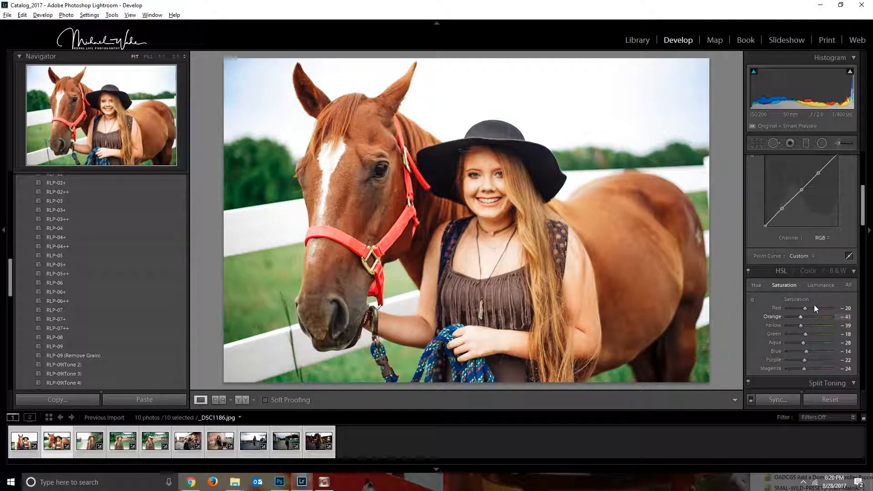
{"action": "left_click", "coordinate": [820, 285]}
{"action": "left_click_drag", "start_coordinate": [816, 320], "coordinate": [811, 317]}
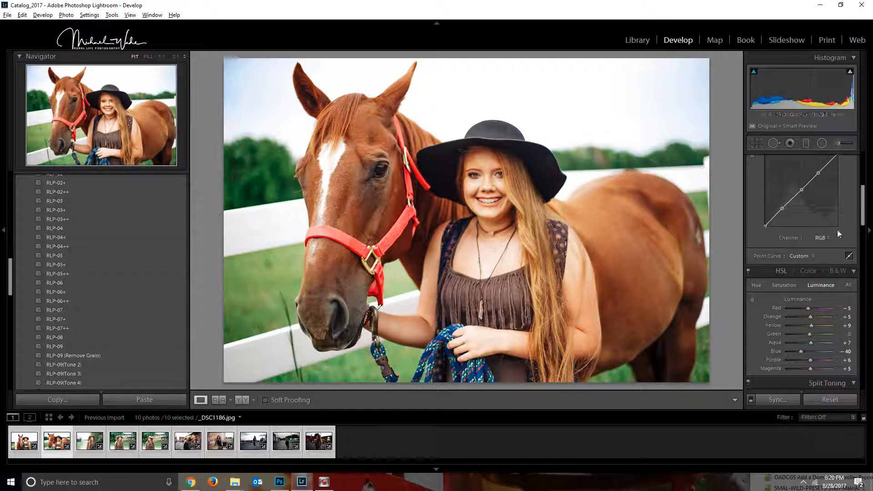
- Straighten the second horse portrait with Crop & Straighten to an angle of 0.52 and apply the crop
{"action": "left_click", "coordinate": [757, 143]}
{"action": "mouse_move", "coordinate": [731, 182]}
{"action": "left_mouse_down"}
{"action": "mouse_move", "coordinate": [732, 195]}
{"action": "mouse_move", "coordinate": [731, 179]}
{"action": "left_mouse_up"}
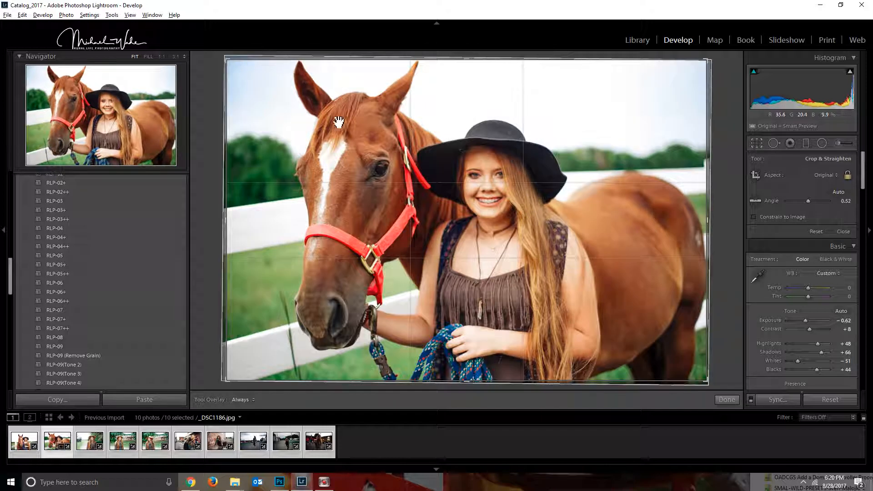
{"action": "left_click", "coordinate": [725, 400]}
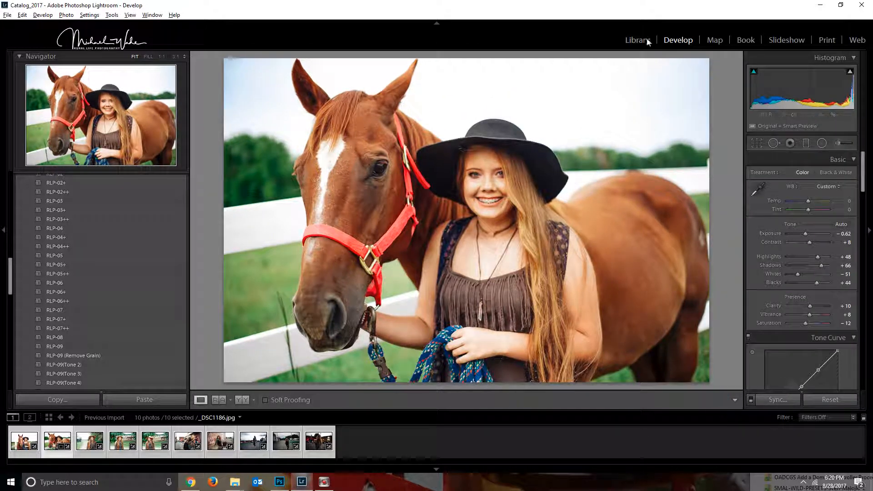
- Open the third photo, the portrait with the tan hat on the gravel road, in Develop
{"action": "left_click", "coordinate": [646, 40]}
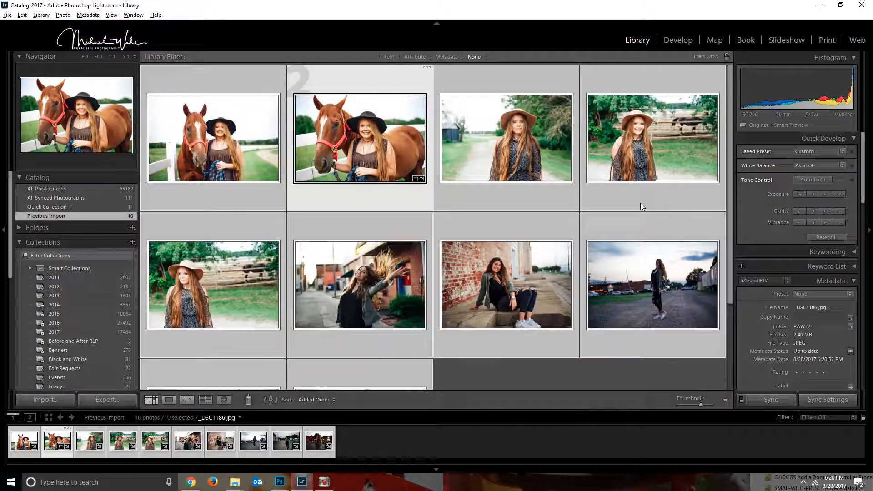
{"action": "left_click", "coordinate": [503, 134]}
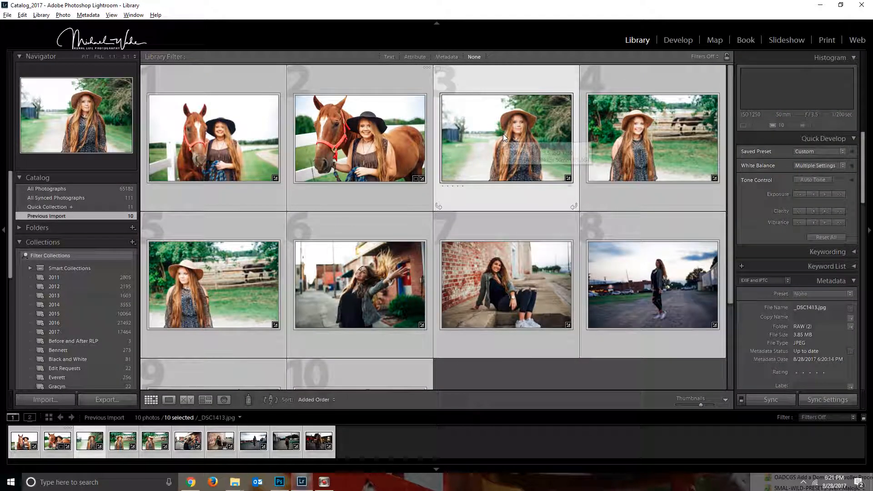
{"action": "left_click", "coordinate": [673, 41]}
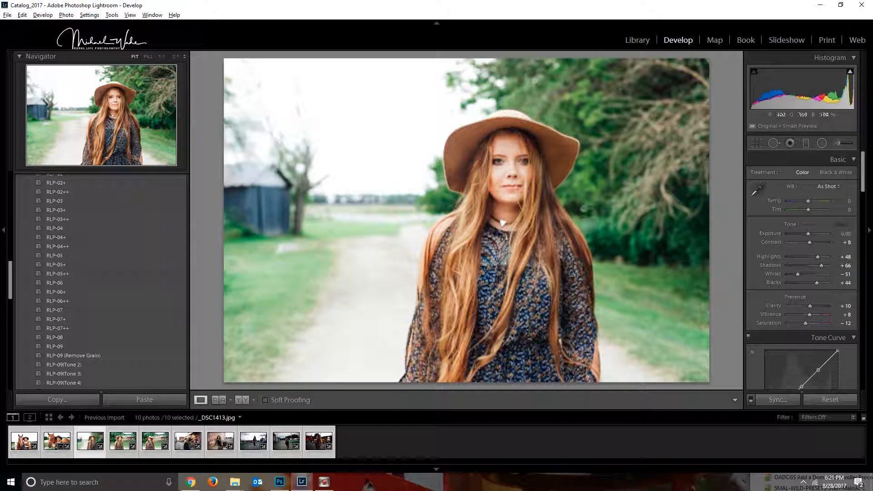
- Try an exposure of -0.28 on the third photo and undo the stray point curve change
{"action": "left_click", "coordinate": [804, 235]}
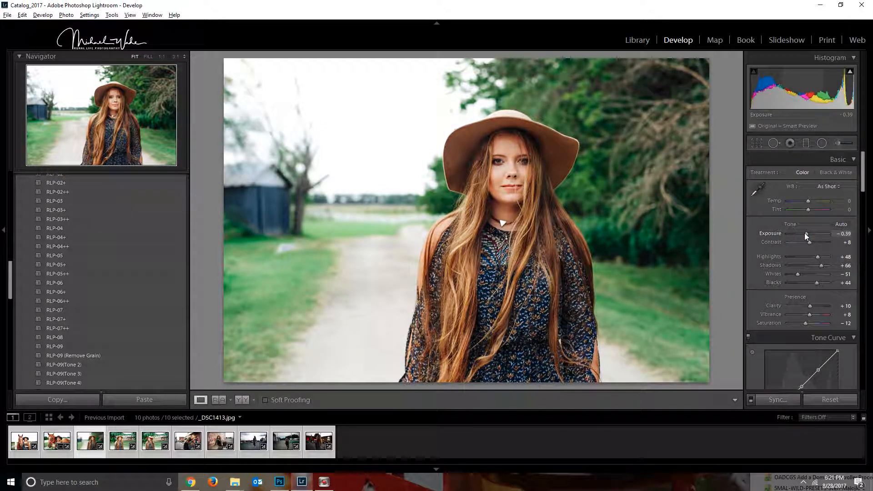
{"action": "left_click_drag", "start_coordinate": [805, 233], "coordinate": [806, 233]}
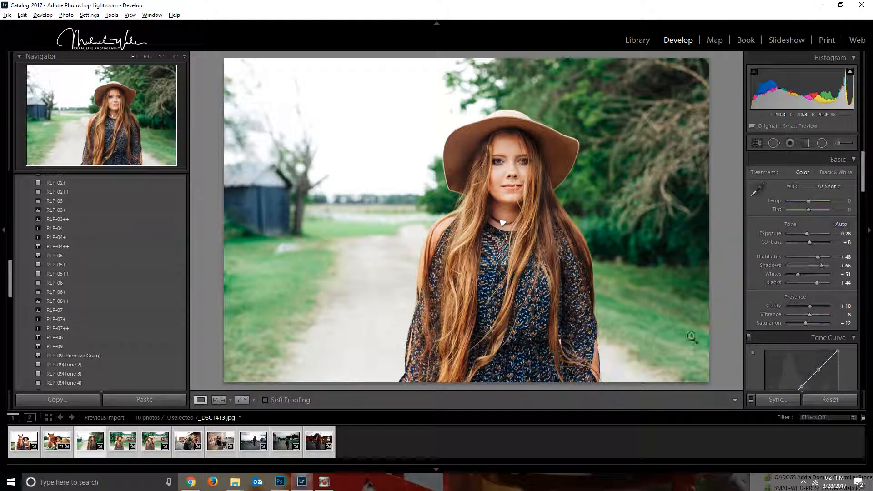
{"action": "left_click", "coordinate": [634, 40]}
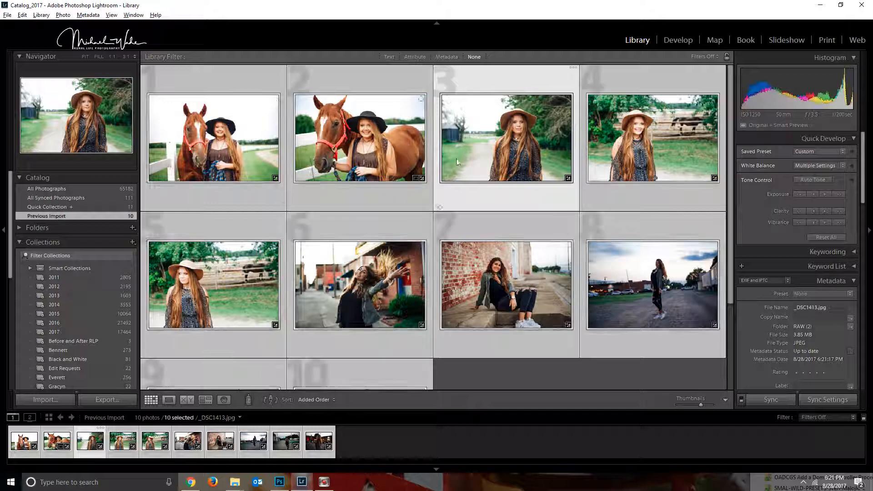
{"action": "left_click", "coordinate": [681, 40]}
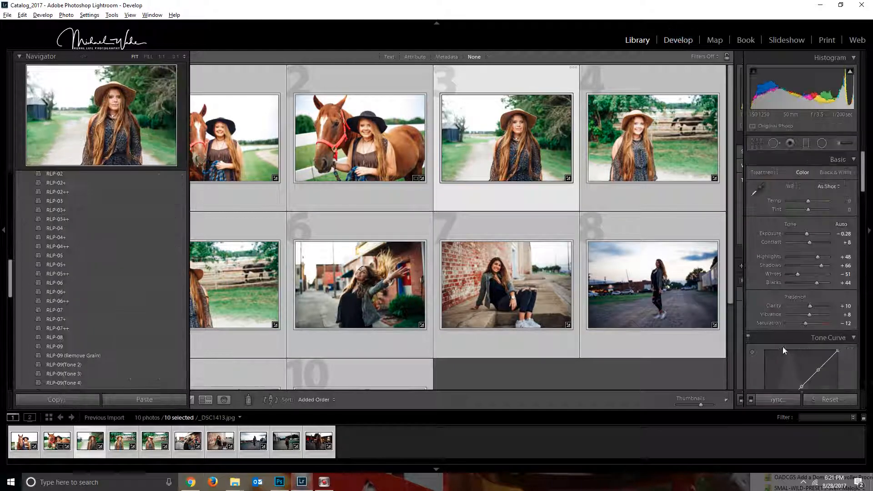
{"action": "left_click_drag", "start_coordinate": [824, 364], "coordinate": [825, 386]}
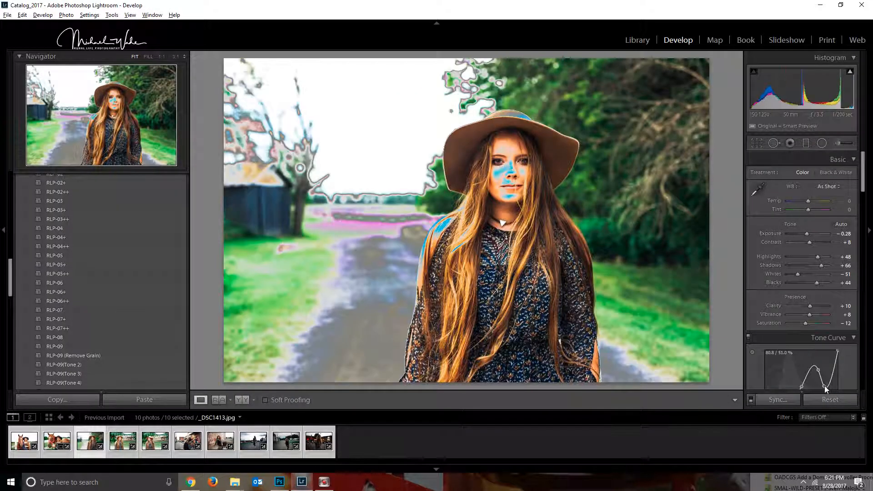
{"action": "key", "text": "ctrl+z"}
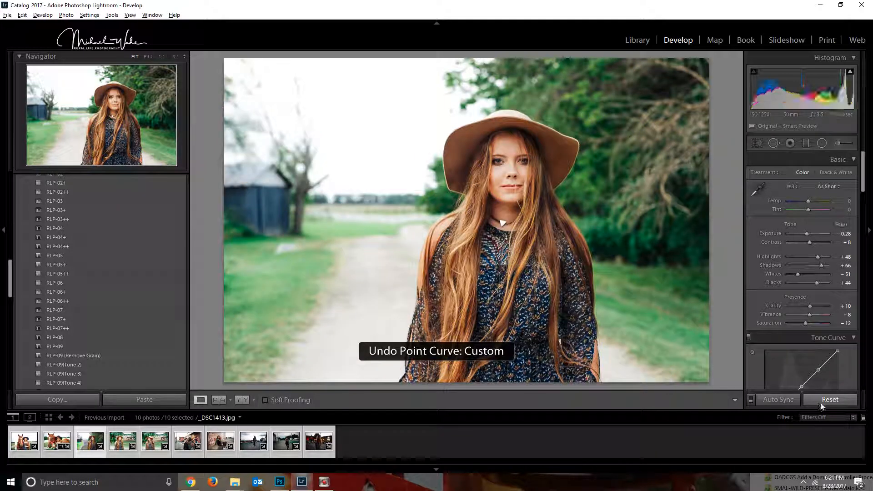
- Reset the third photo's develop settings and reapply the RLP-09 preset
{"action": "left_click", "coordinate": [822, 402]}
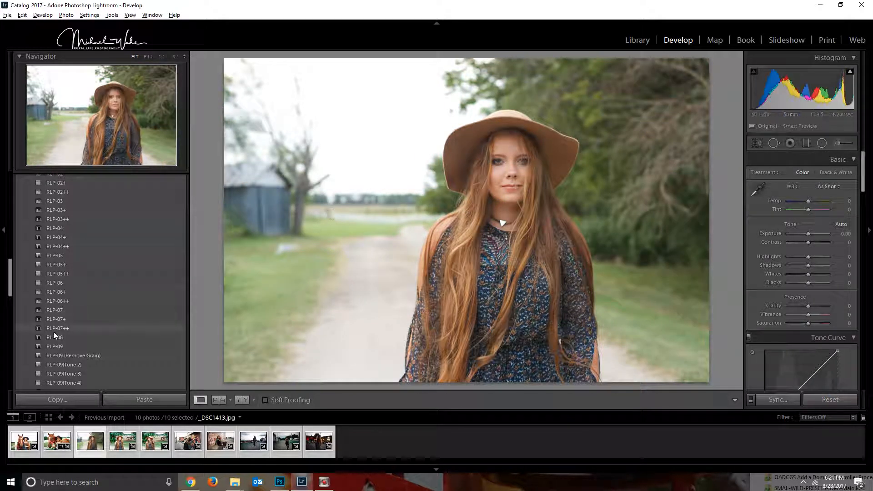
{"action": "left_click", "coordinate": [54, 346]}
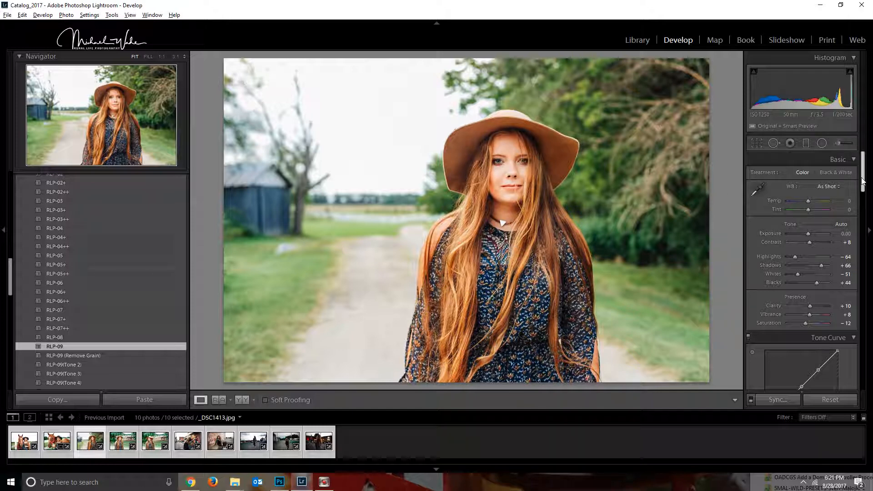
- Set the third photo's orange saturation to -35 in HSL and its grain amount to 0
{"action": "left_click_drag", "start_coordinate": [863, 184], "coordinate": [862, 216]}
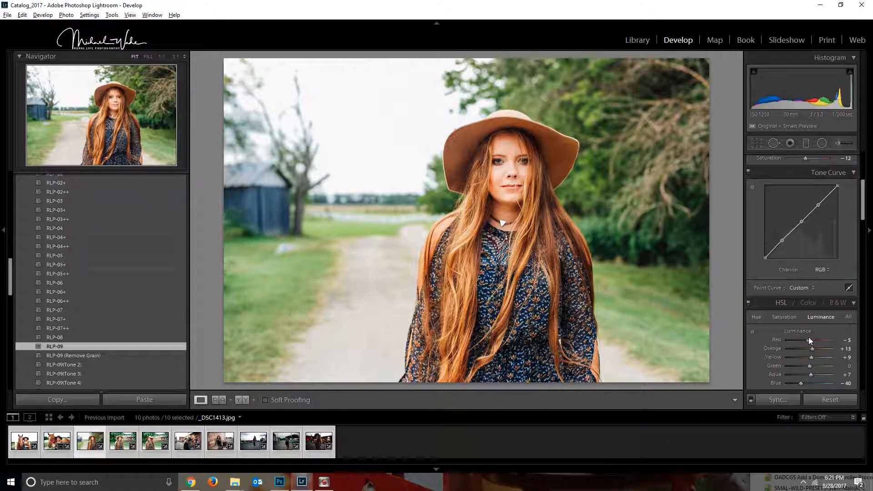
{"action": "left_click", "coordinate": [786, 317]}
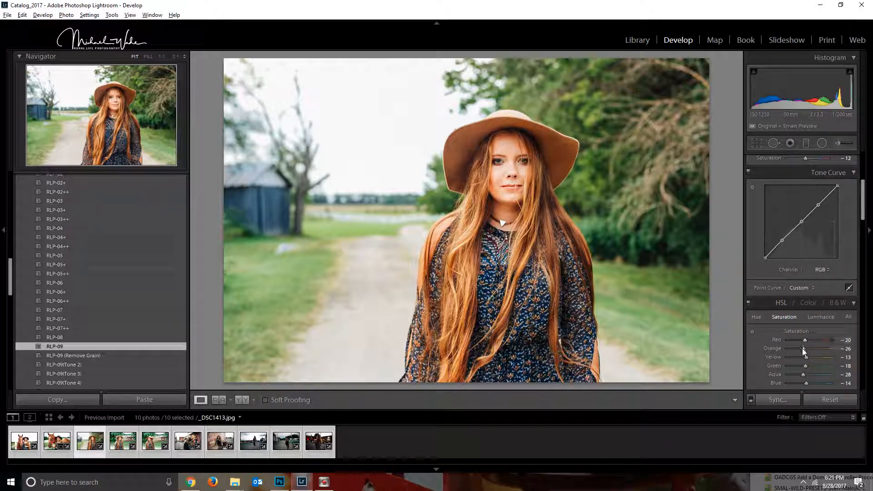
{"action": "left_click_drag", "start_coordinate": [802, 348], "coordinate": [800, 348]}
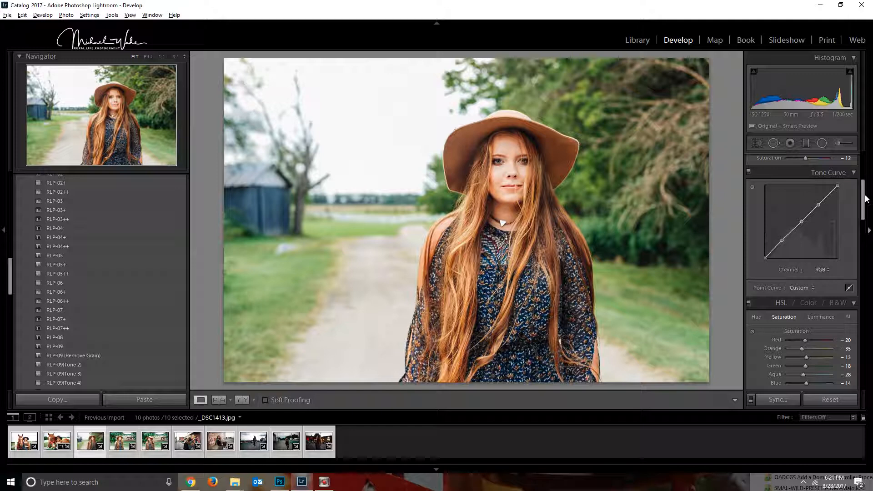
{"action": "left_click_drag", "start_coordinate": [861, 207], "coordinate": [828, 346]}
{"action": "double_click", "coordinate": [801, 301]}
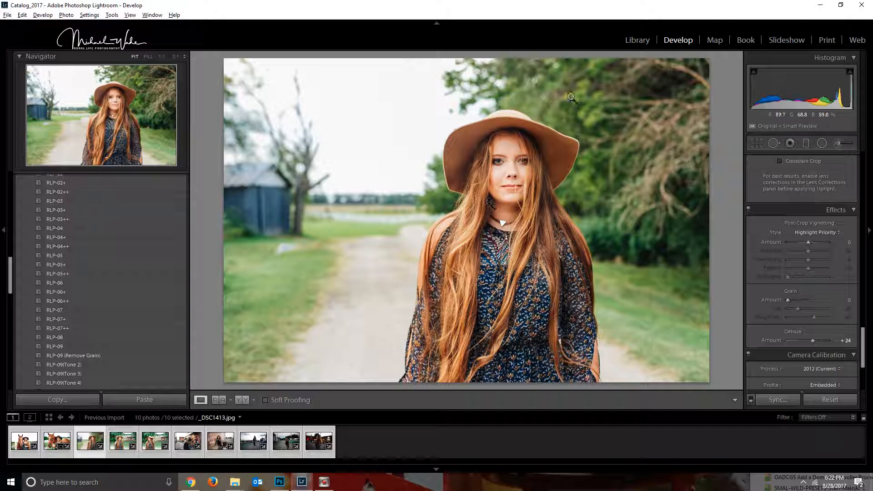
- Open the fourth photo in Develop, reset its settings and apply the RLP-09 preset
{"action": "left_click", "coordinate": [637, 40]}
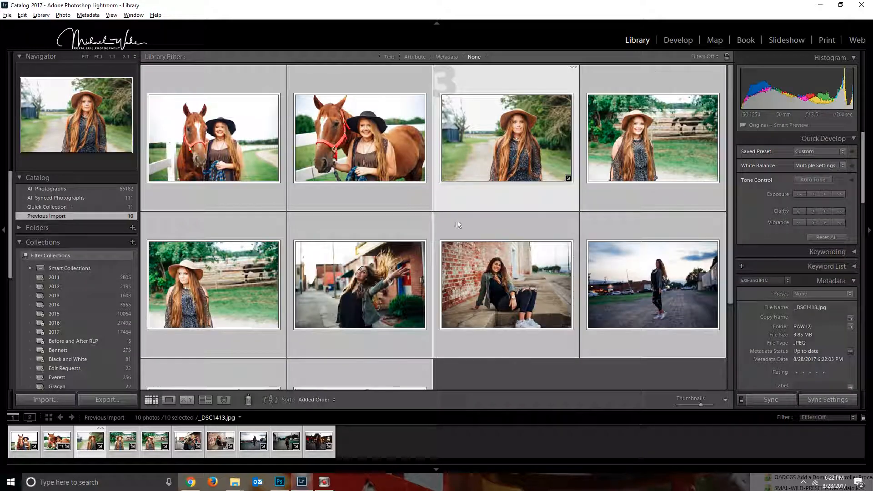
{"action": "left_click", "coordinate": [653, 152]}
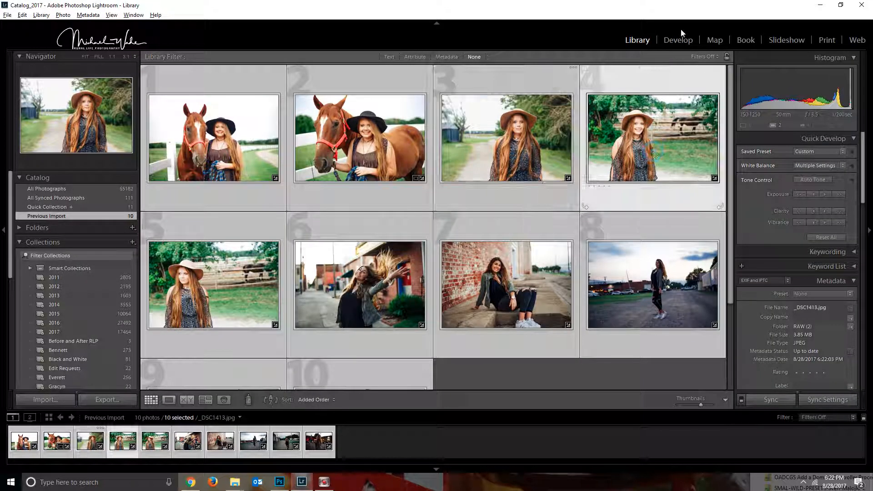
{"action": "left_click", "coordinate": [676, 41]}
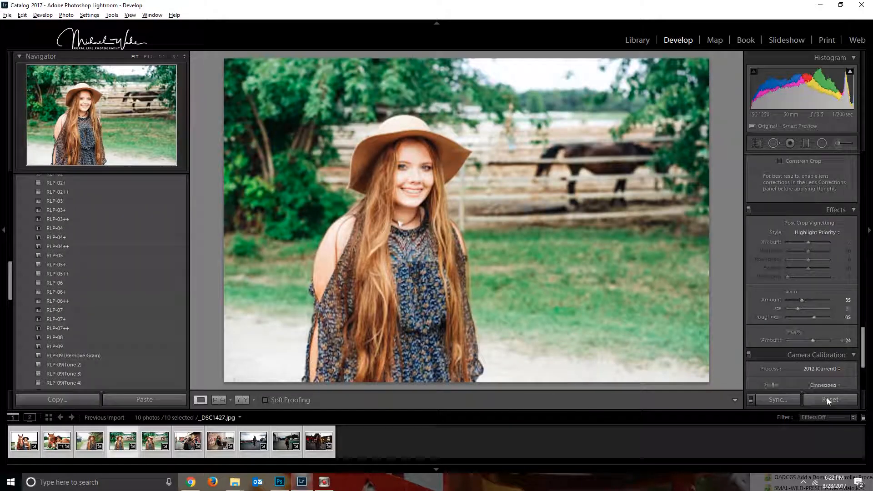
{"action": "left_click", "coordinate": [827, 399]}
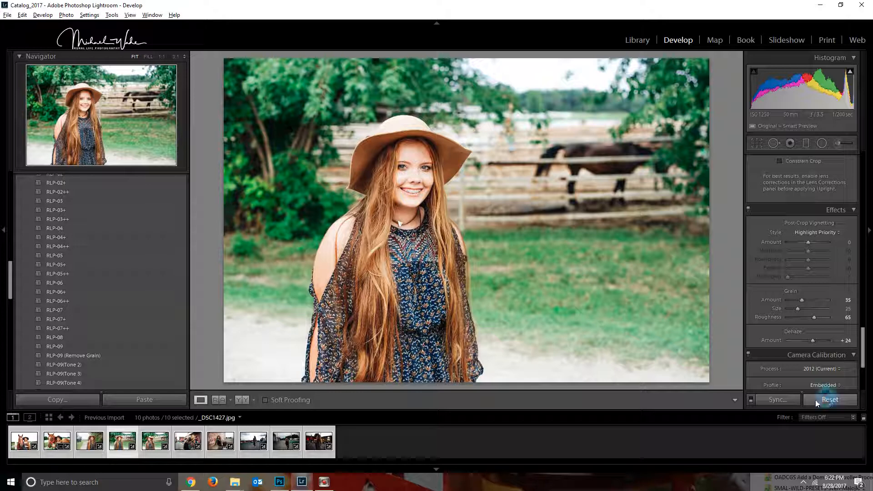
{"action": "left_click", "coordinate": [47, 339]}
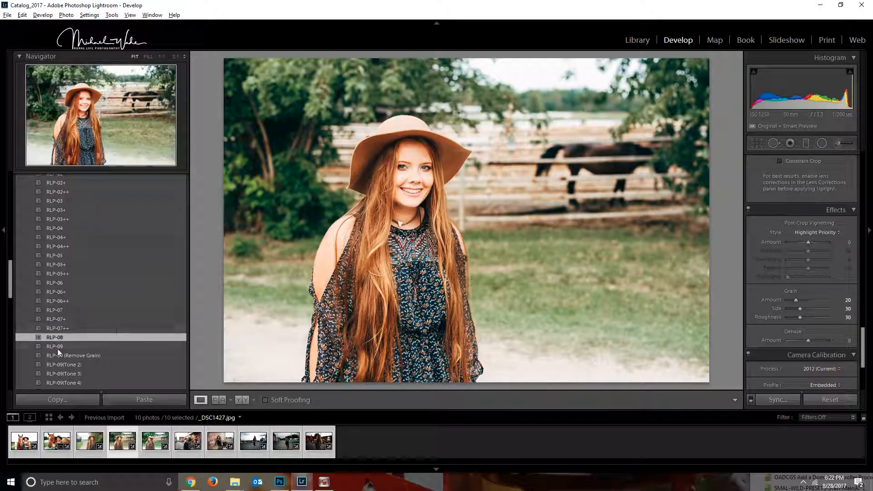
{"action": "left_click", "coordinate": [61, 346]}
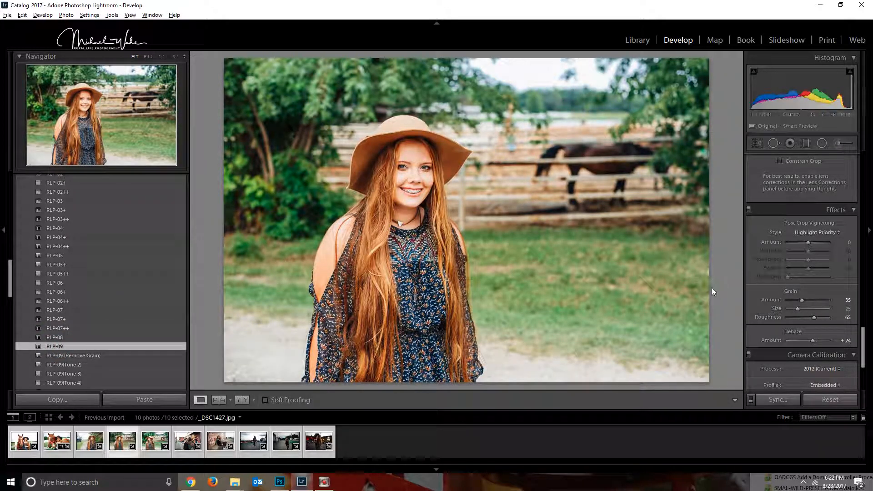
- Set the fourth photo's grain amount to 0, exposure to -0.17 and vibrance to -6, checking the face up close
{"action": "left_click", "coordinate": [801, 300]}
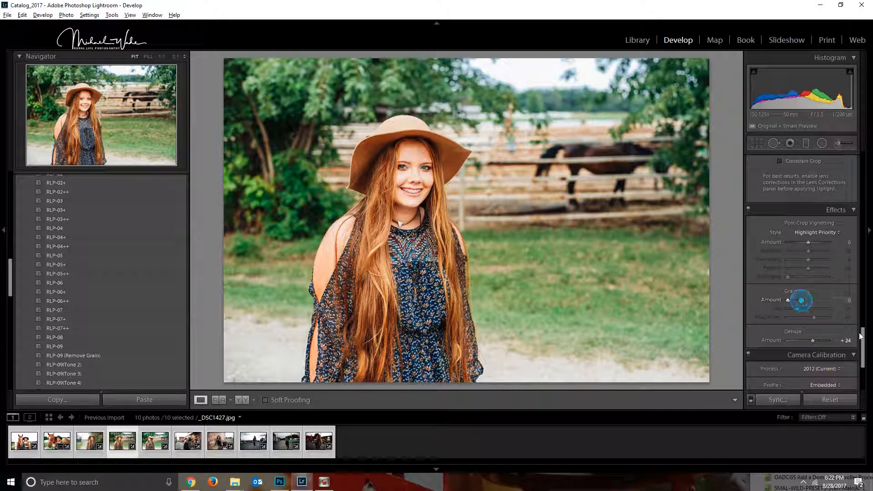
{"action": "left_click_drag", "start_coordinate": [863, 348], "coordinate": [865, 164]}
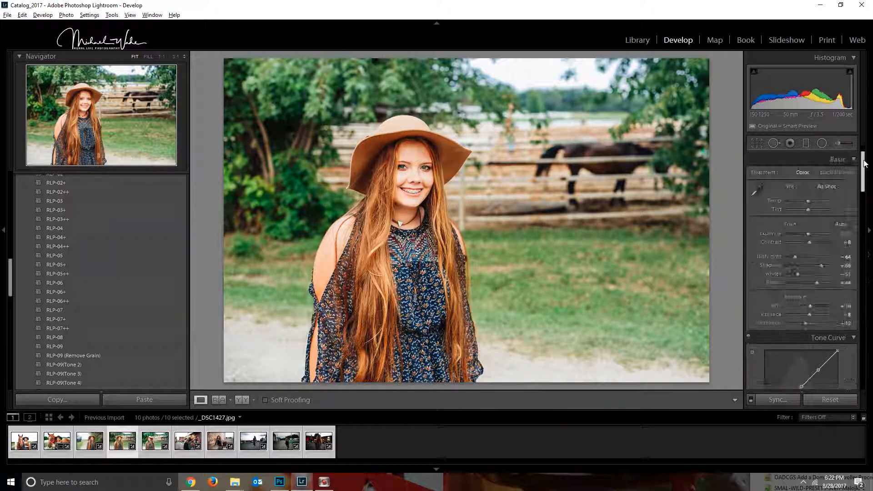
{"action": "left_click", "coordinate": [806, 234]}
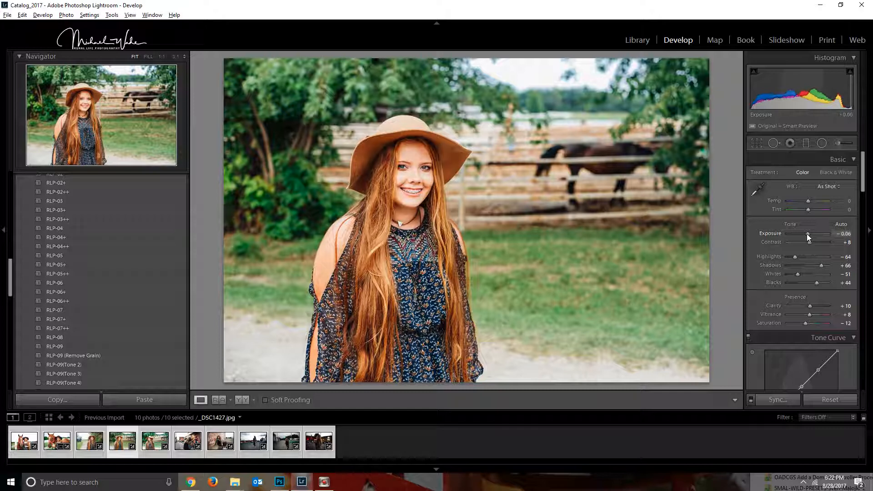
{"action": "left_click", "coordinate": [806, 234]}
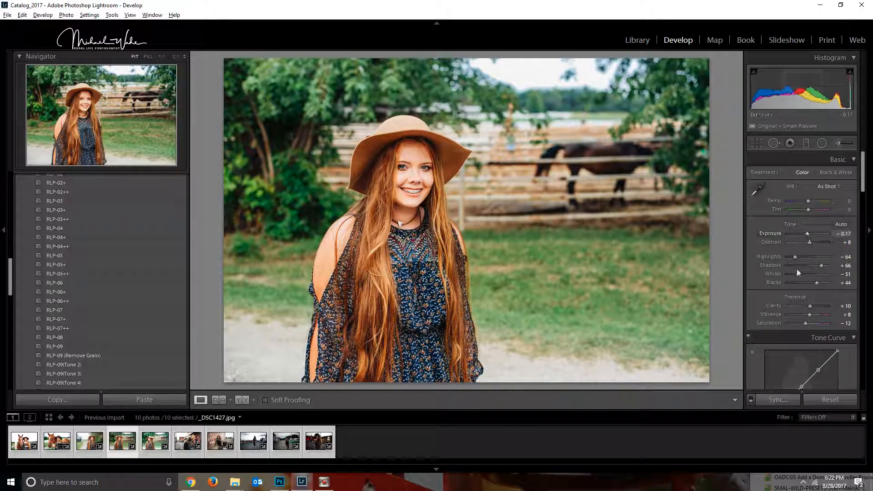
{"action": "left_click", "coordinate": [407, 175]}
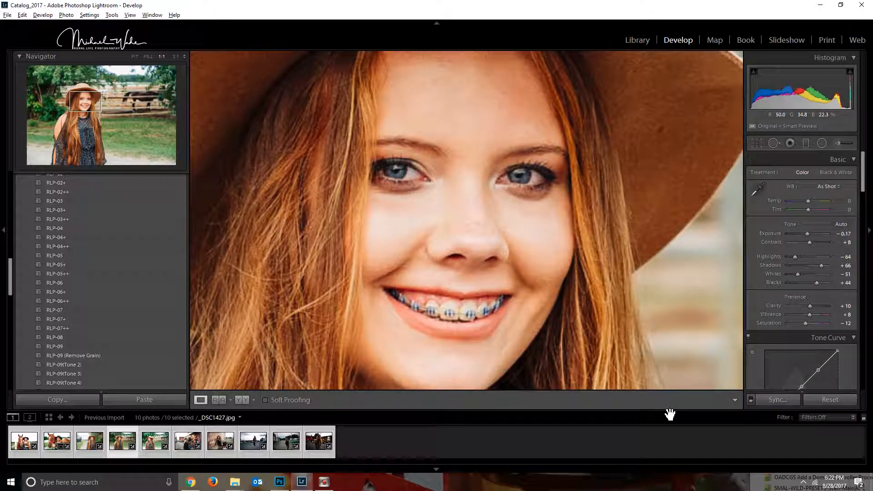
{"action": "left_click", "coordinate": [607, 366]}
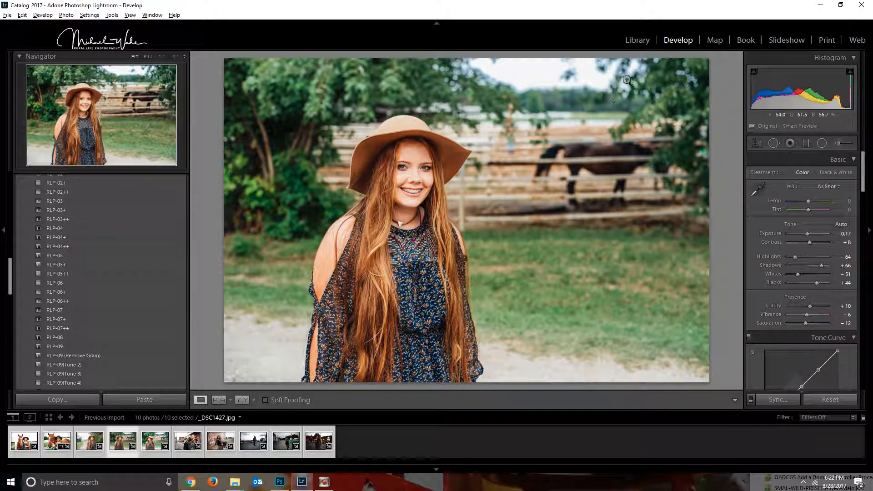
- Open the sixth photo, the woman with the outstretched arm in the alley, in Develop and reset its settings
{"action": "left_click", "coordinate": [638, 41]}
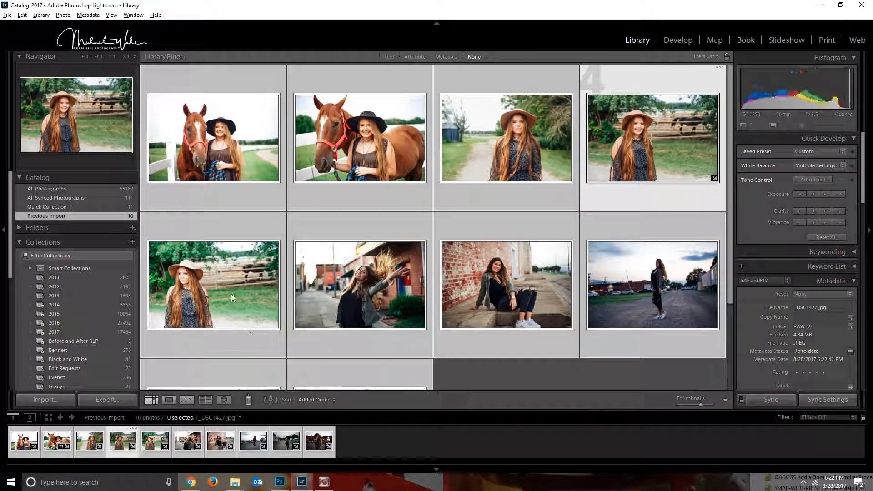
{"action": "left_click", "coordinate": [374, 295]}
{"action": "left_click", "coordinate": [677, 39]}
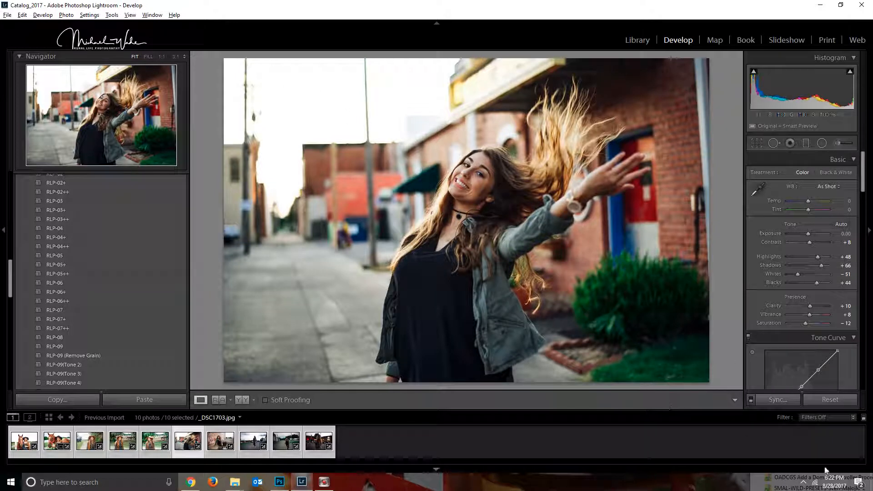
{"action": "left_click", "coordinate": [833, 396]}
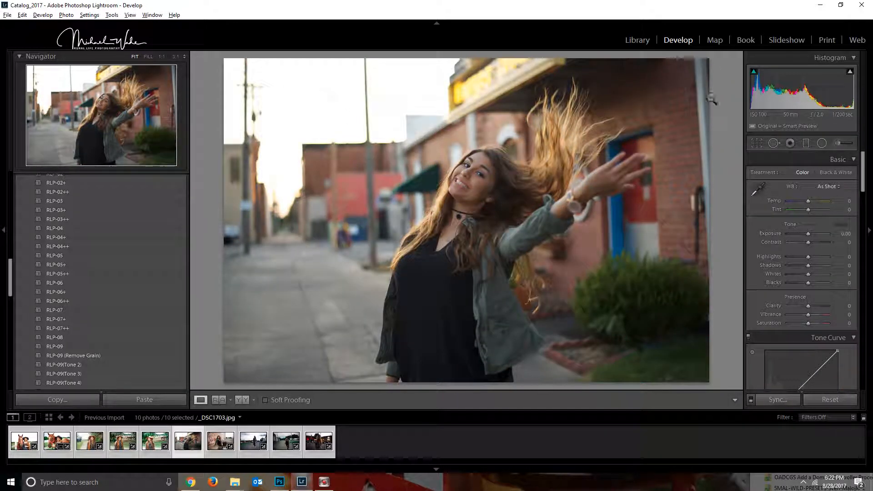
- Straighten the sixth photo with the Crop & Straighten tool so the street poles stand vertical, and apply the crop
{"action": "left_click", "coordinate": [637, 40]}
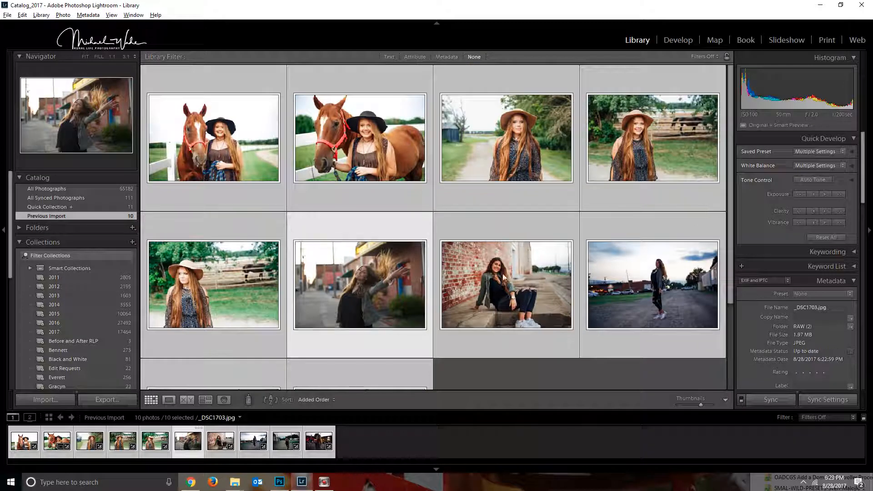
{"action": "left_click", "coordinate": [675, 39]}
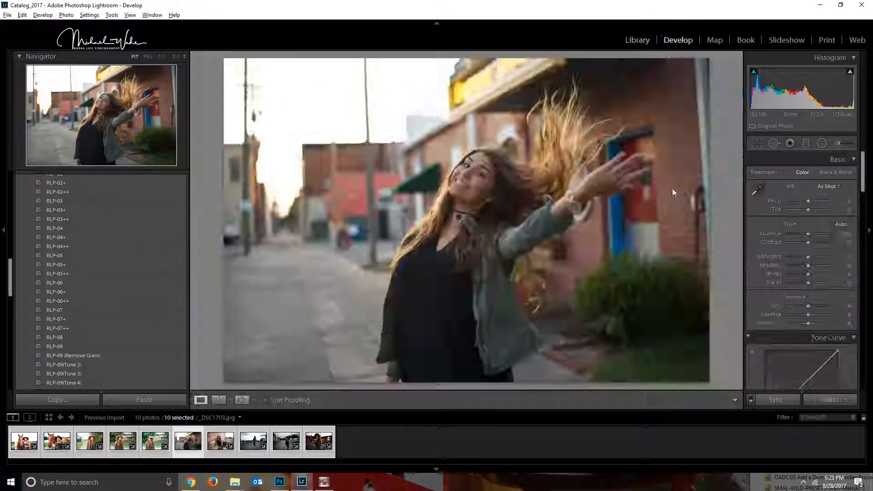
{"action": "left_click", "coordinate": [757, 143]}
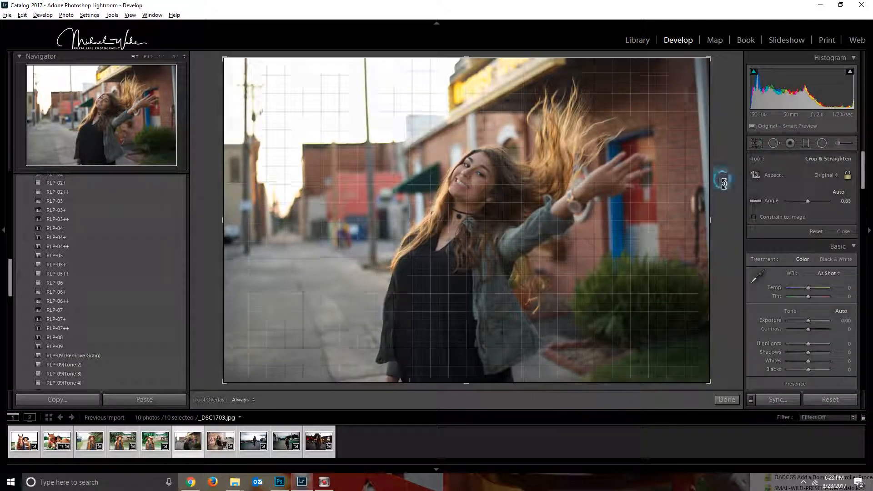
{"action": "left_click_drag", "start_coordinate": [724, 182], "coordinate": [724, 189]}
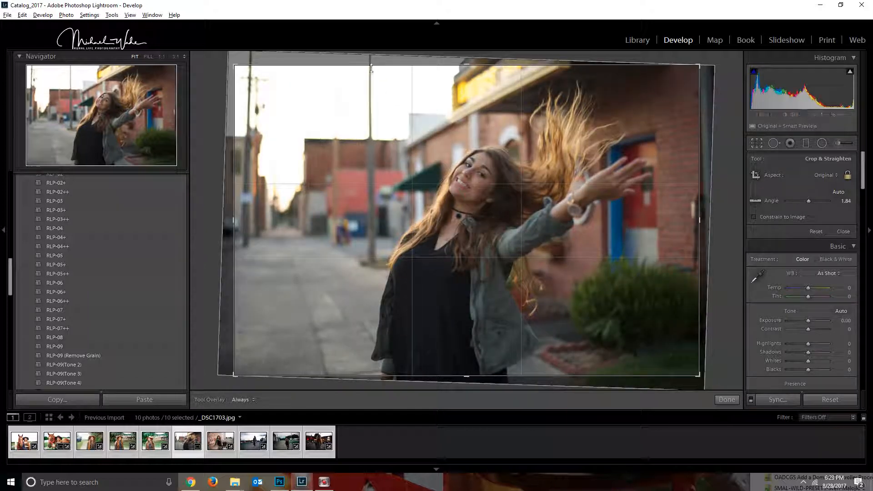
{"action": "left_click_drag", "start_coordinate": [741, 132], "coordinate": [737, 136]}
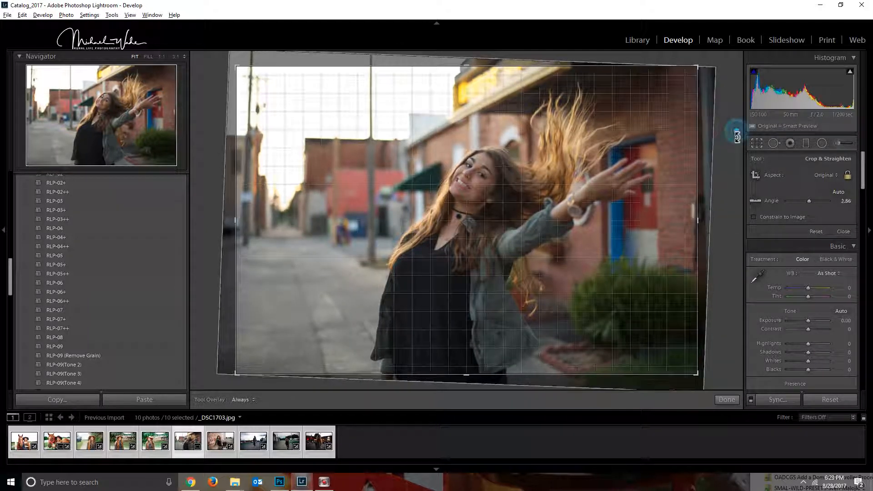
{"action": "left_click", "coordinate": [726, 399]}
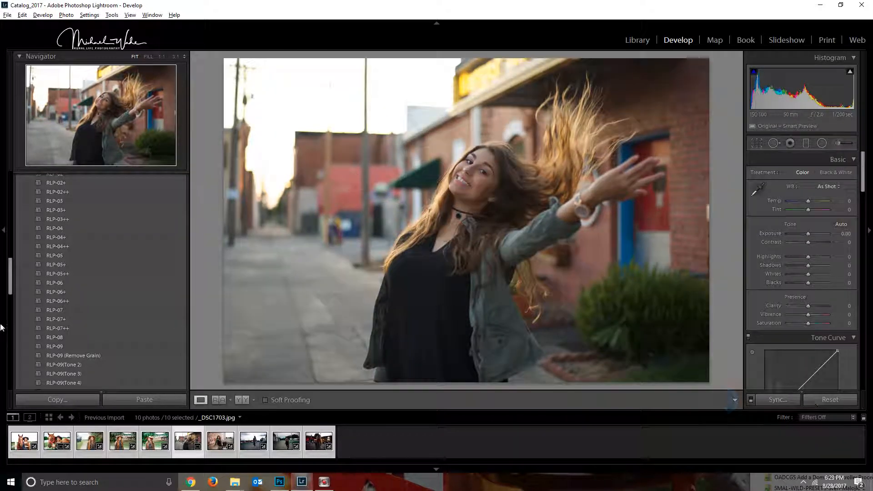
- Compare the RLP-07, RLP-08 and RLP-09 presets on the sixth photo, finishing with RLP-09 applied
{"action": "left_click", "coordinate": [68, 346]}
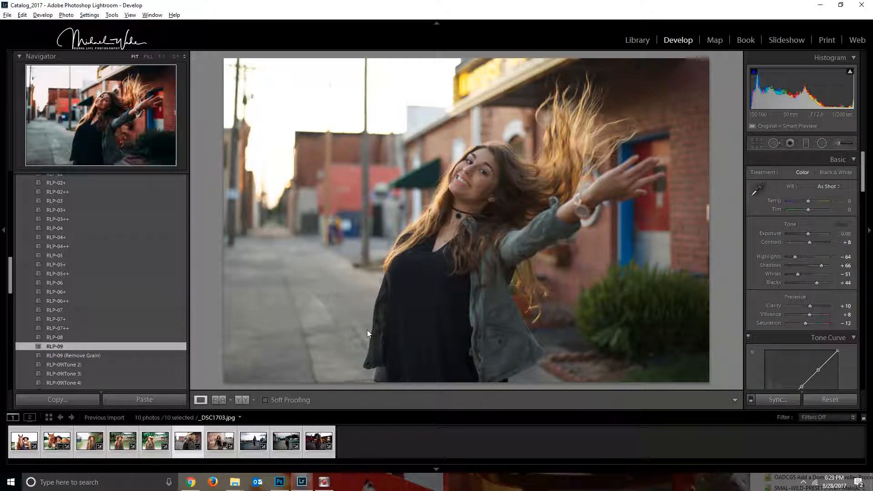
{"action": "left_click", "coordinate": [69, 337]}
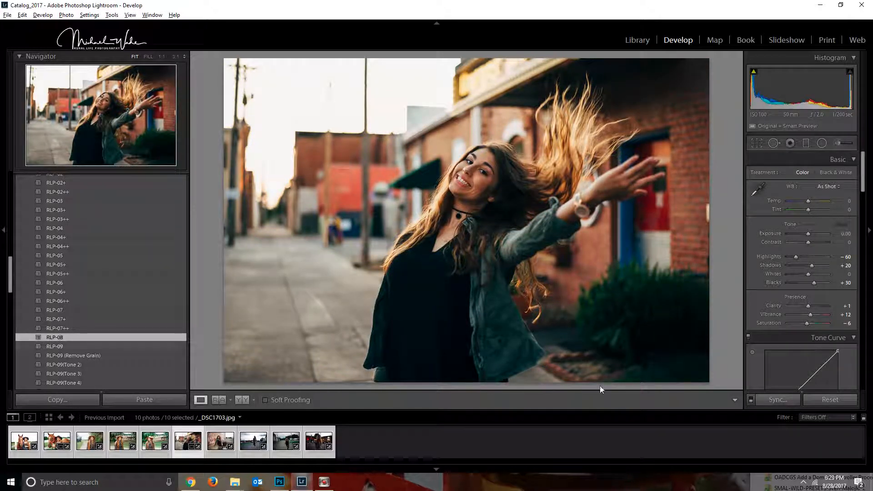
{"action": "left_click", "coordinate": [57, 346]}
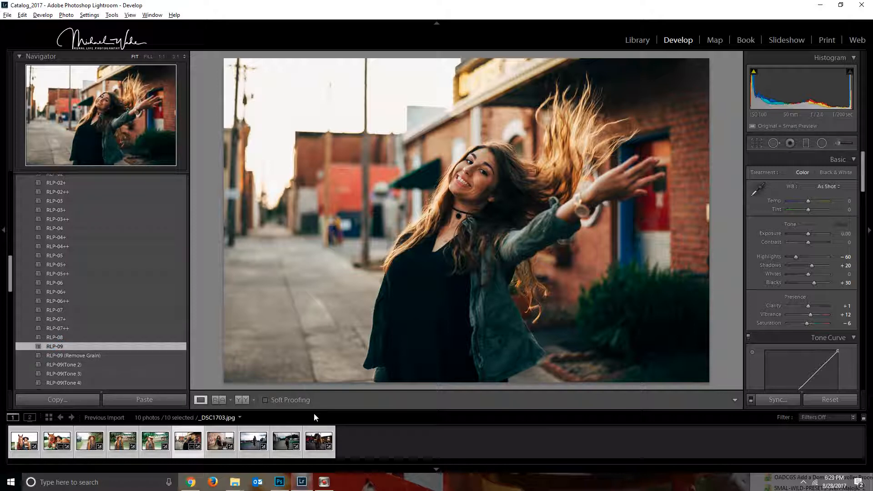
{"action": "left_click", "coordinate": [72, 309]}
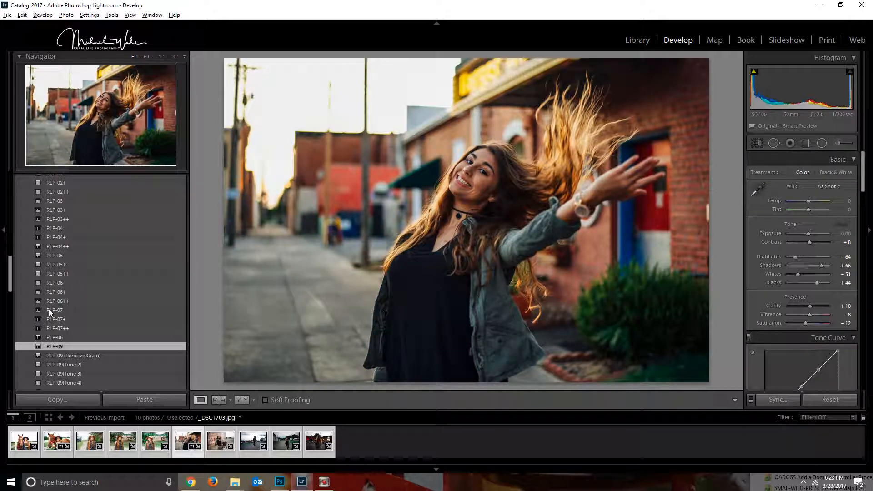
{"action": "left_click", "coordinate": [55, 338]}
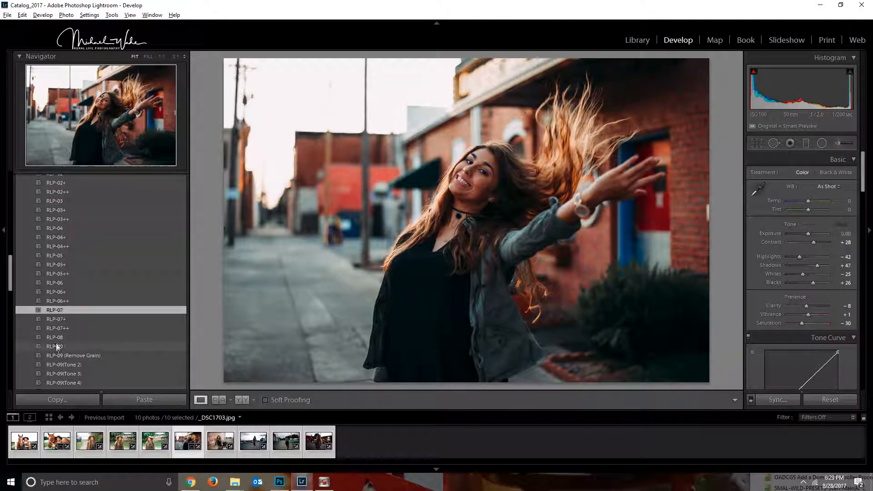
{"action": "left_click", "coordinate": [55, 348]}
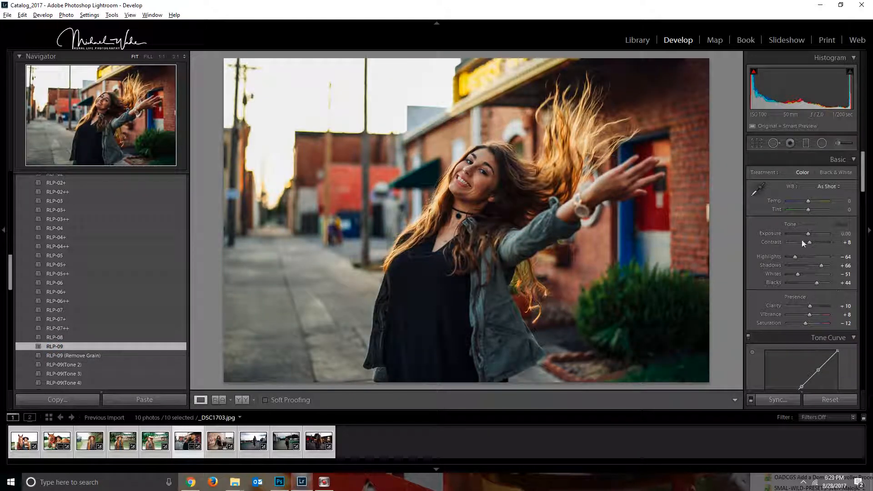
- Set the sixth photo's yellow saturation to -43 in HSL
{"action": "left_click_drag", "start_coordinate": [862, 173], "coordinate": [869, 231]}
{"action": "left_click_drag", "start_coordinate": [806, 237], "coordinate": [869, 240]}
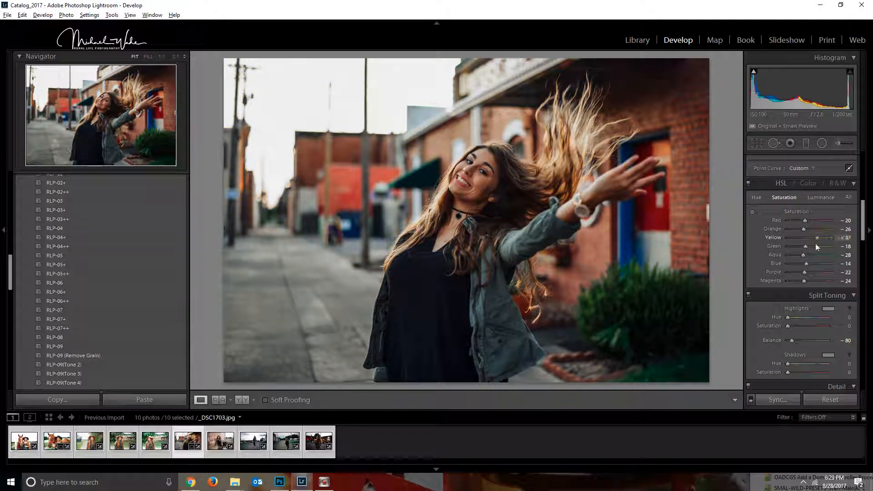
{"action": "left_click_drag", "start_coordinate": [815, 245], "coordinate": [795, 245]}
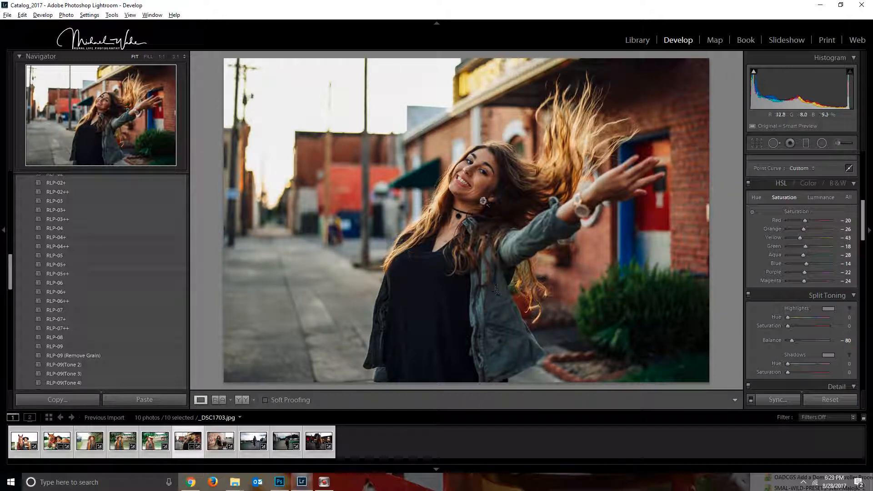
- Brush the Dodge effect over the woman's face with the Adjustment Brush, using exposure 0.35 and shadows 46
{"action": "left_click", "coordinate": [842, 144]}
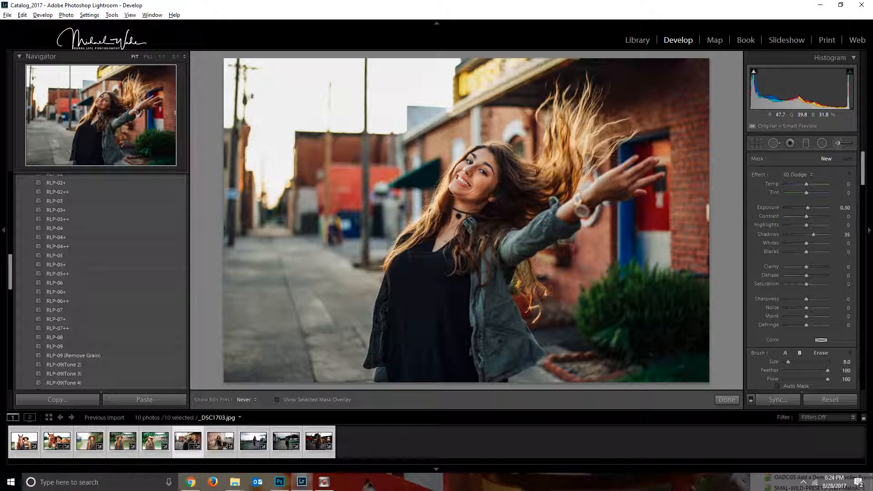
{"action": "left_click_drag", "start_coordinate": [448, 219], "coordinate": [455, 230]}
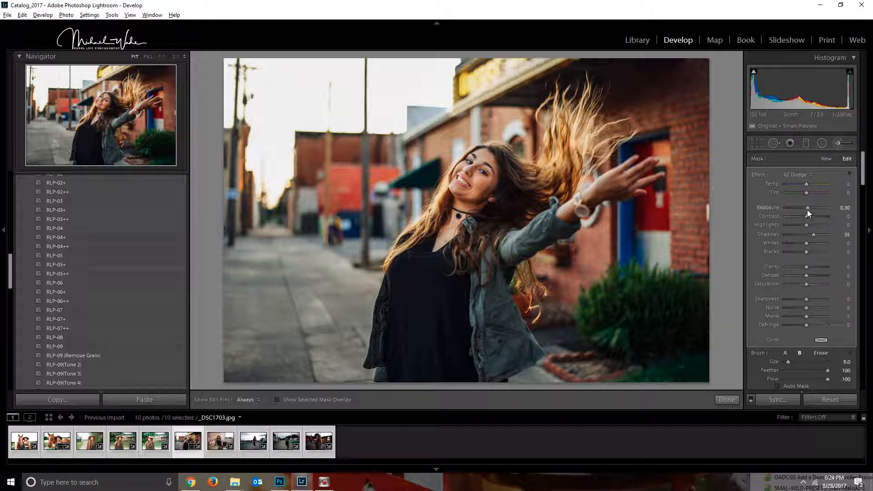
{"action": "left_click_drag", "start_coordinate": [808, 208], "coordinate": [809, 209]}
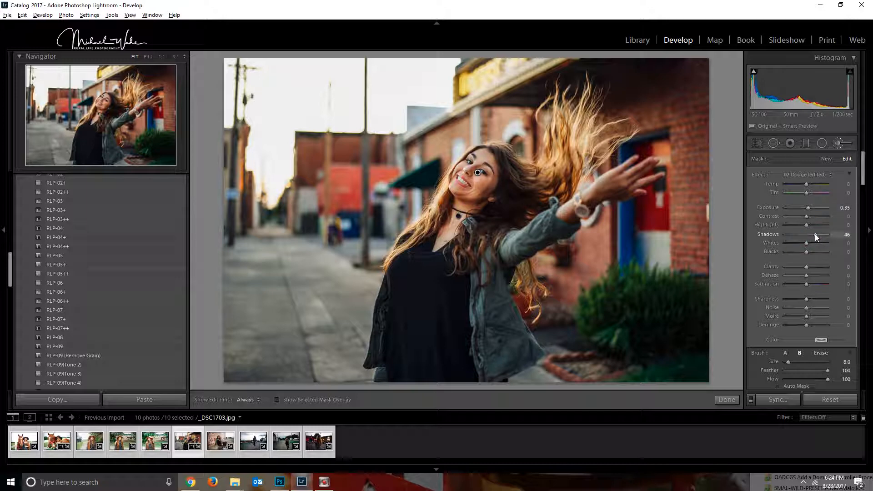
{"action": "left_click", "coordinate": [726, 400]}
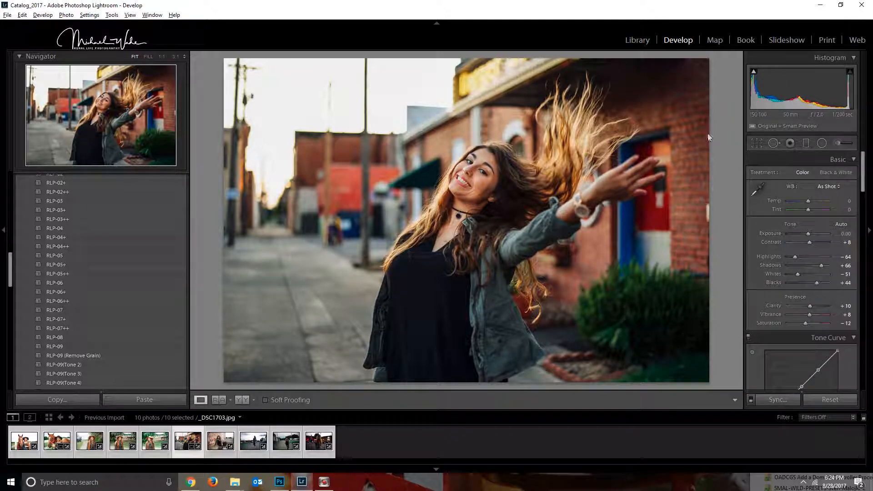
- Open the seventh photo, the woman seated beside the brick wall, in Develop and reset its settings
{"action": "left_click", "coordinate": [651, 40]}
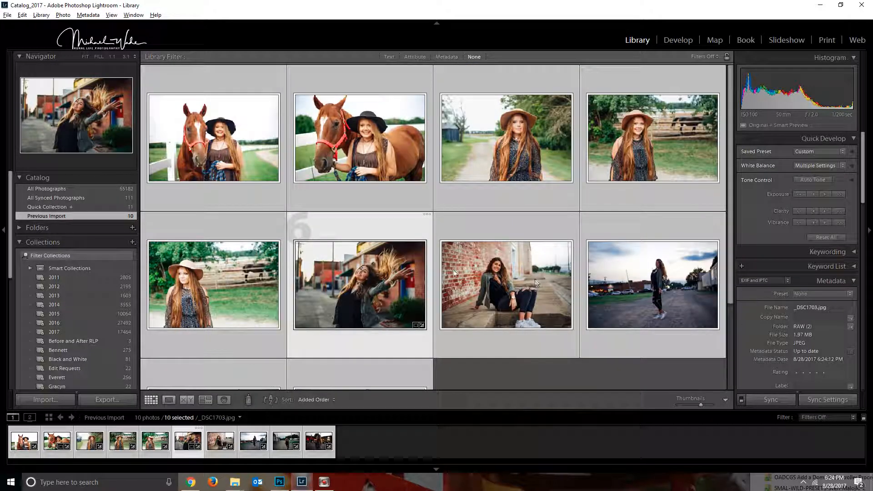
{"action": "left_click", "coordinate": [510, 275]}
{"action": "left_click", "coordinate": [678, 39]}
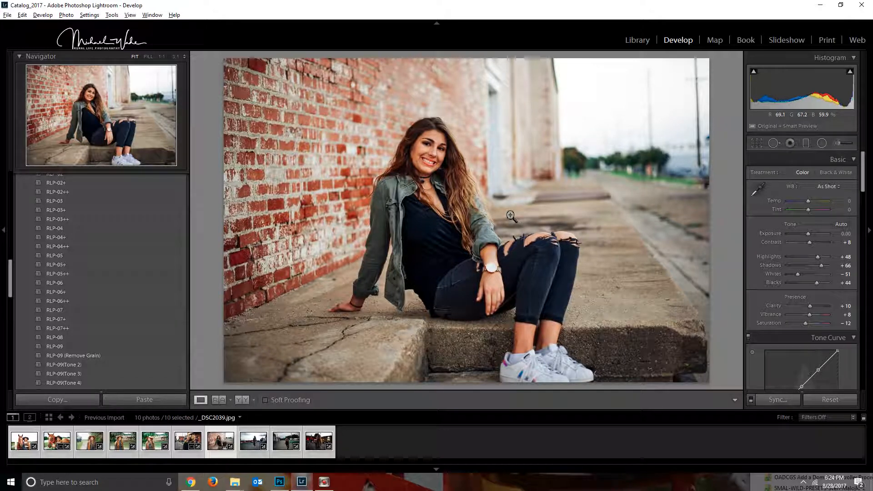
{"action": "left_click", "coordinate": [818, 400]}
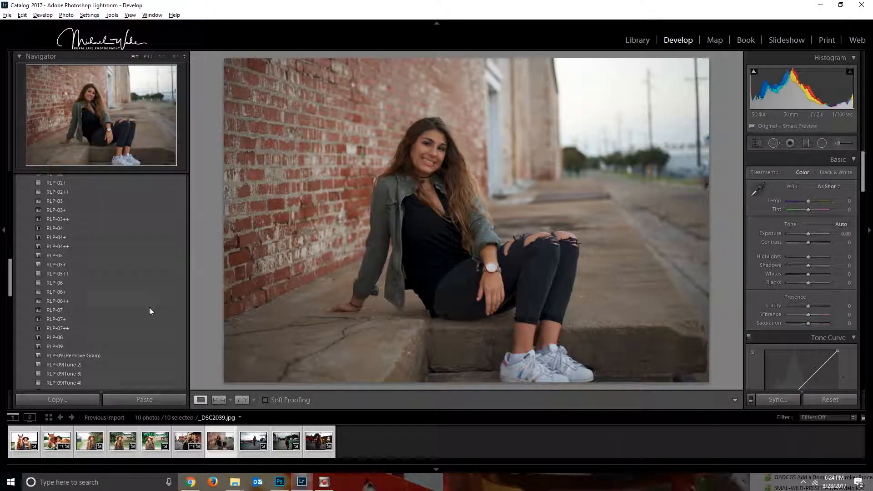
- Try the RLP-08 preset on the seventh photo with exposure at +0.62 and orange saturation at -31
{"action": "mouse_move", "coordinate": [70, 340]}
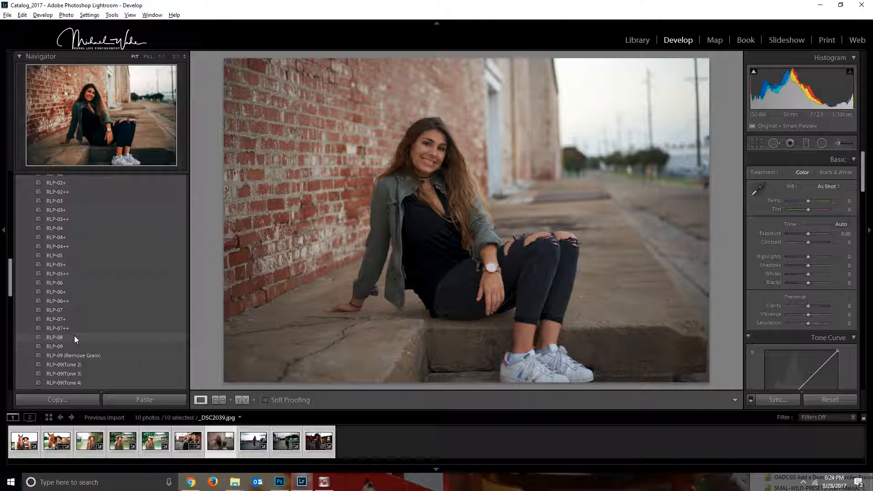
{"action": "left_click", "coordinate": [74, 337]}
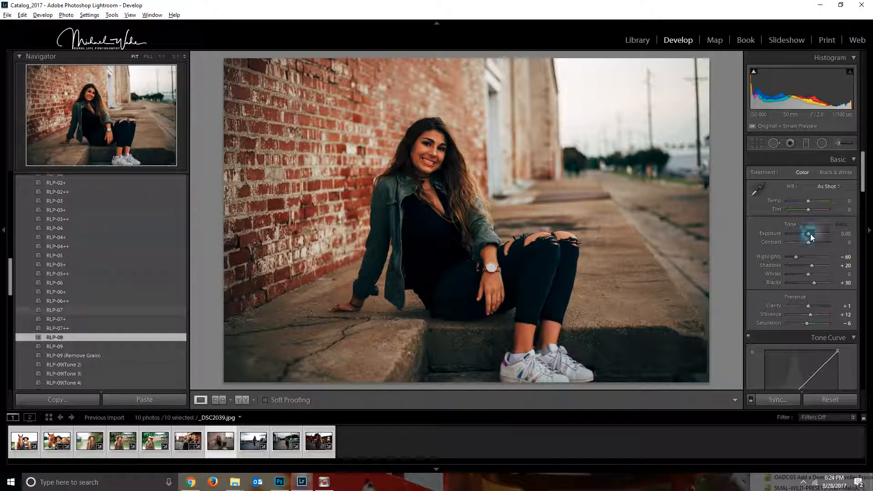
{"action": "left_click_drag", "start_coordinate": [810, 234], "coordinate": [812, 235]}
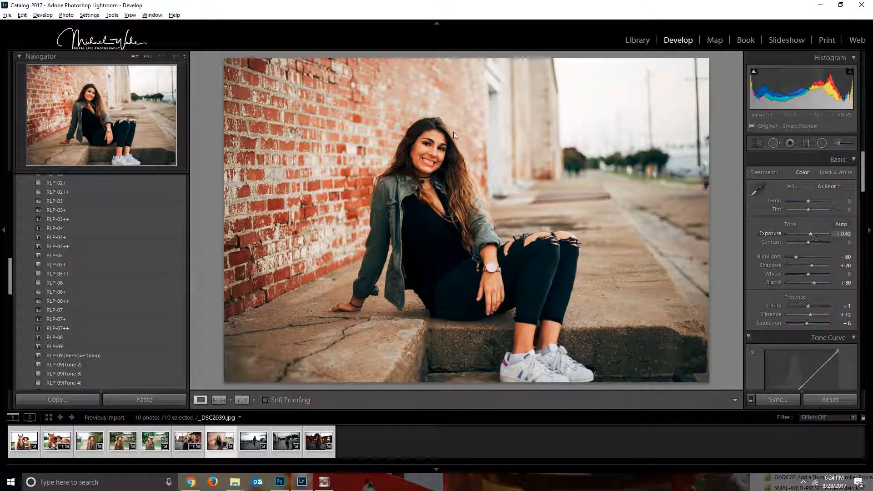
{"action": "left_click_drag", "start_coordinate": [862, 171], "coordinate": [861, 210]}
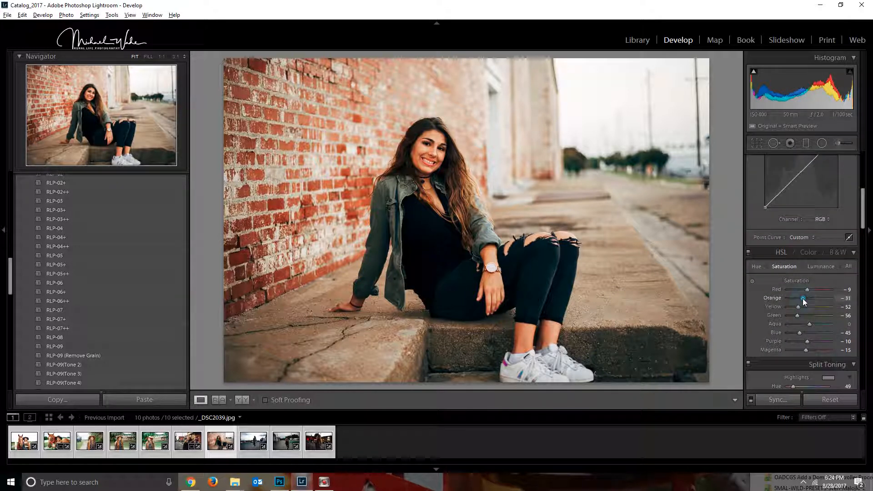
- Reset the seventh photo's settings, apply the RLP-09 preset and set the exposure to +0.51
{"action": "left_click", "coordinate": [831, 400]}
{"action": "left_click", "coordinate": [63, 347]}
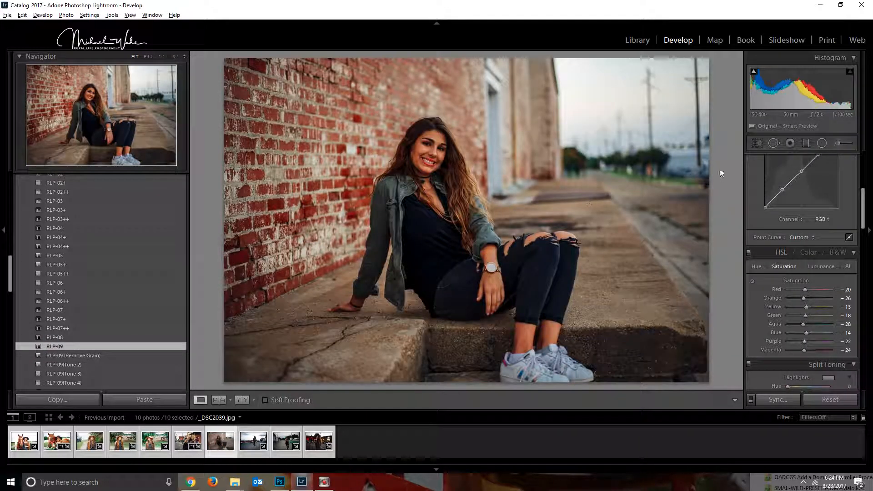
{"action": "left_click_drag", "start_coordinate": [864, 229], "coordinate": [863, 190]}
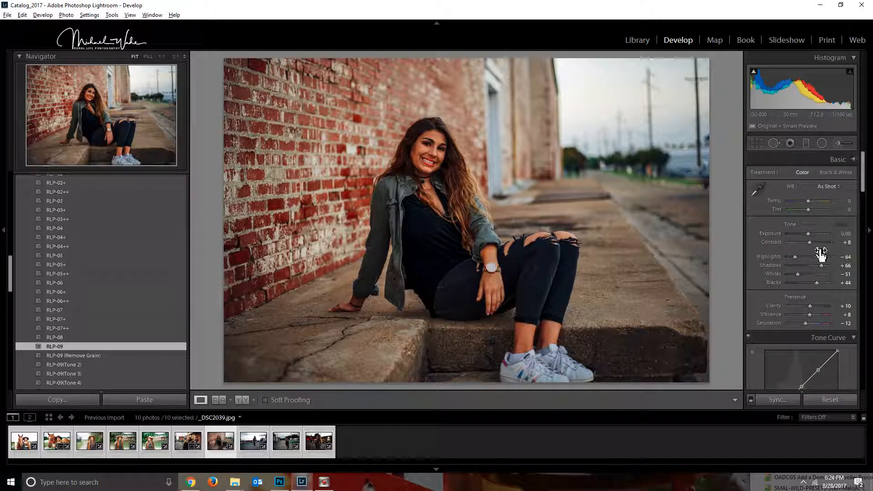
{"action": "left_click_drag", "start_coordinate": [813, 229], "coordinate": [810, 234]}
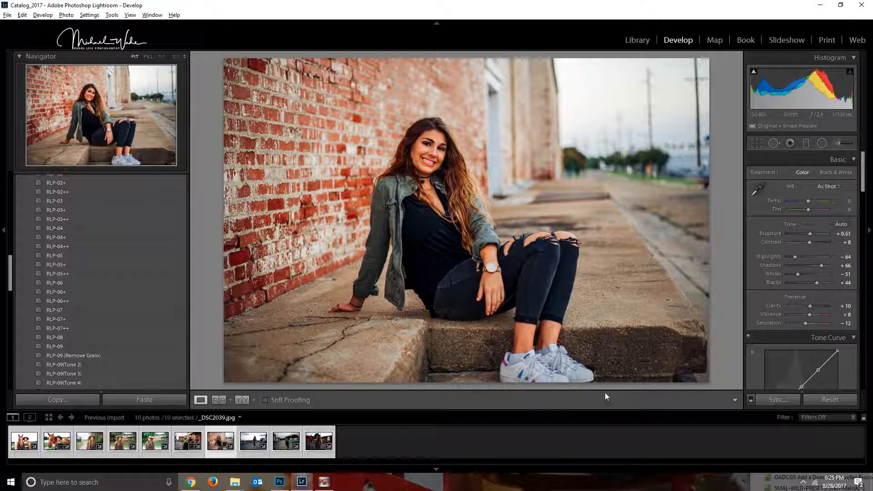
- Open the tenth photo, the woman in front of the string lights, in Develop and view her face up close
{"action": "left_click", "coordinate": [638, 41]}
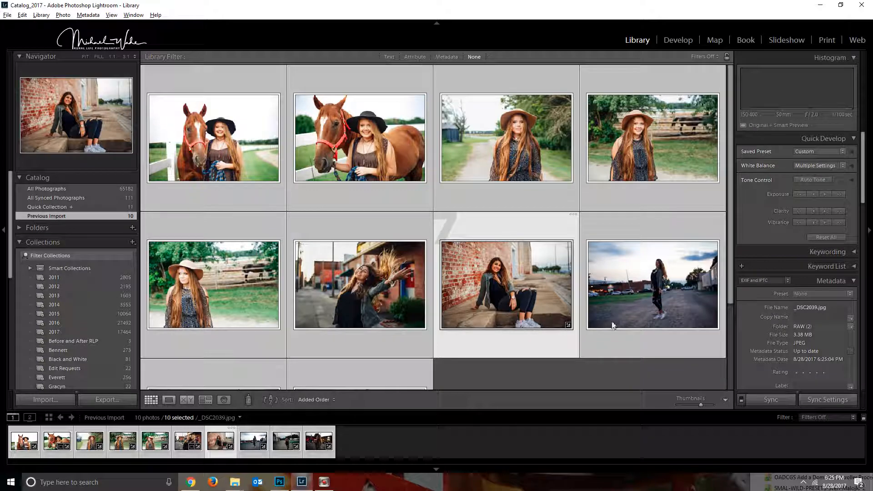
{"action": "scroll", "coordinate": [612, 320], "scroll_direction": "down", "scroll_amount": 3}
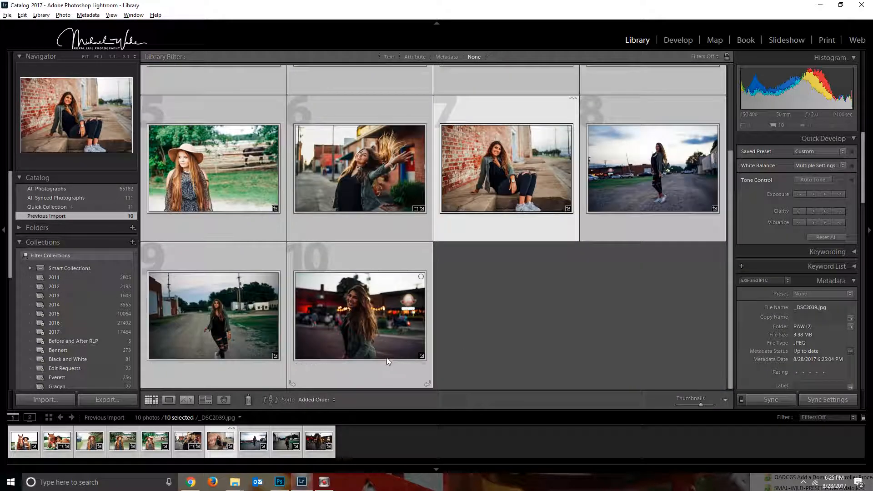
{"action": "left_click", "coordinate": [354, 304]}
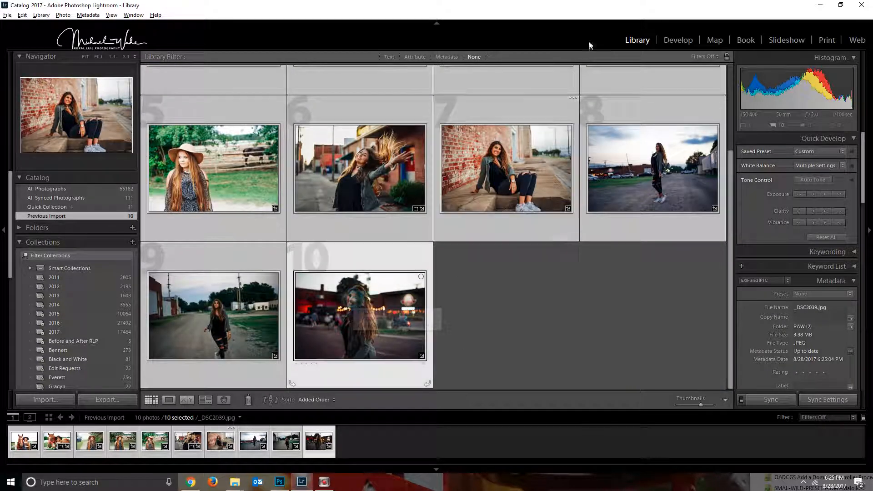
{"action": "left_click", "coordinate": [676, 41]}
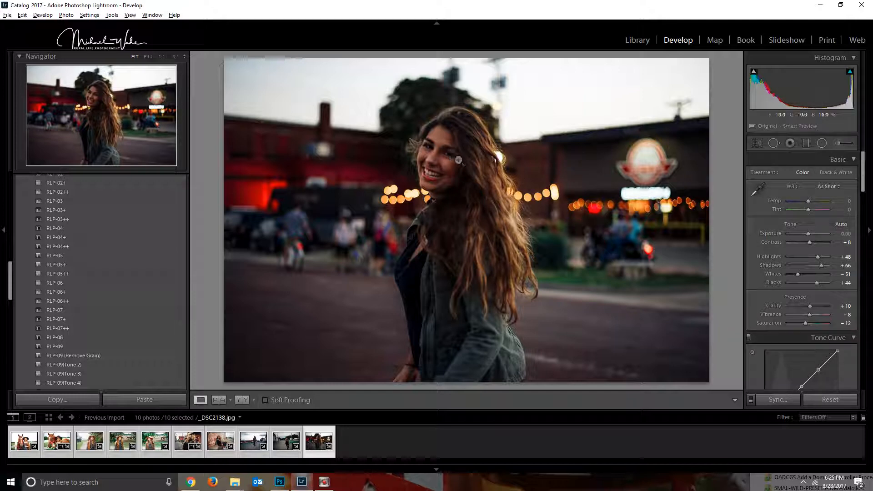
{"action": "left_click", "coordinate": [452, 156]}
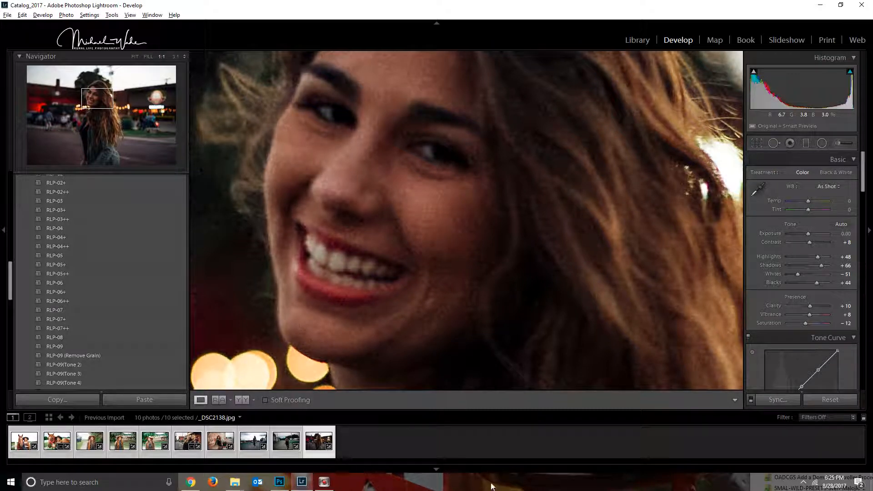
- Switch to Photoshop and quit it without saving the changes to 530A0253-1
{"action": "left_click", "coordinate": [279, 482]}
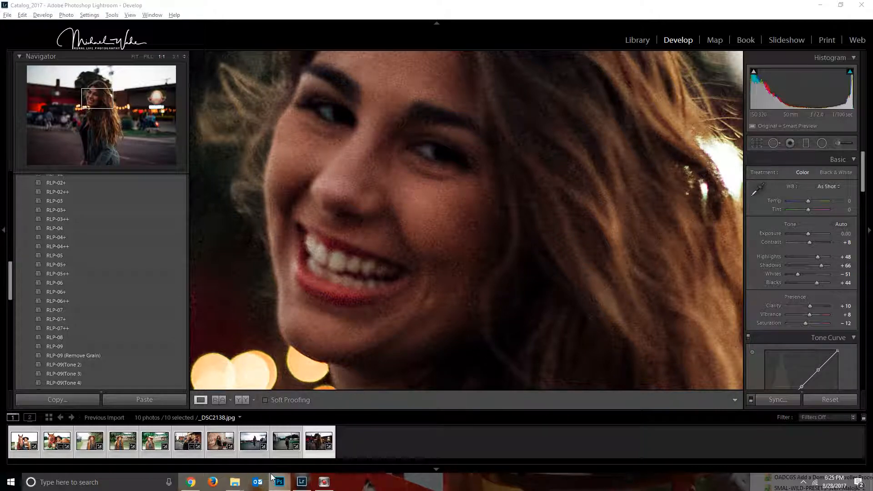
{"action": "right_click", "coordinate": [280, 483]}
{"action": "left_click", "coordinate": [268, 467]}
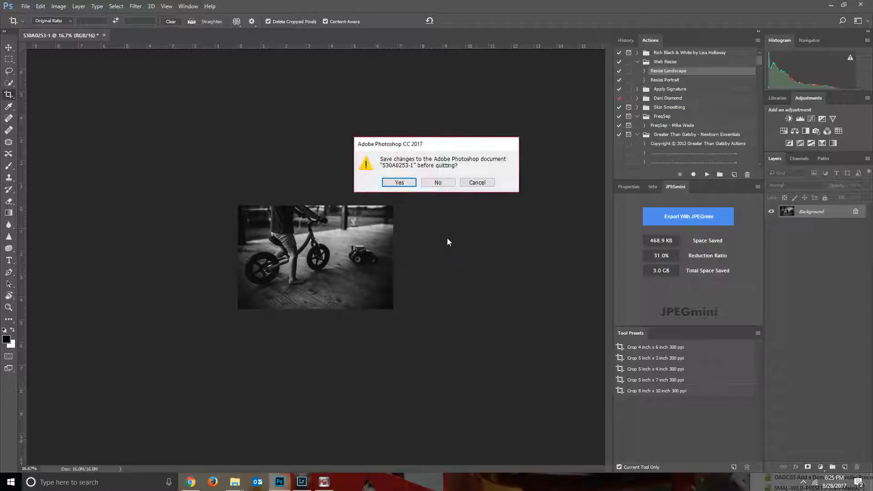
{"action": "left_click", "coordinate": [440, 180]}
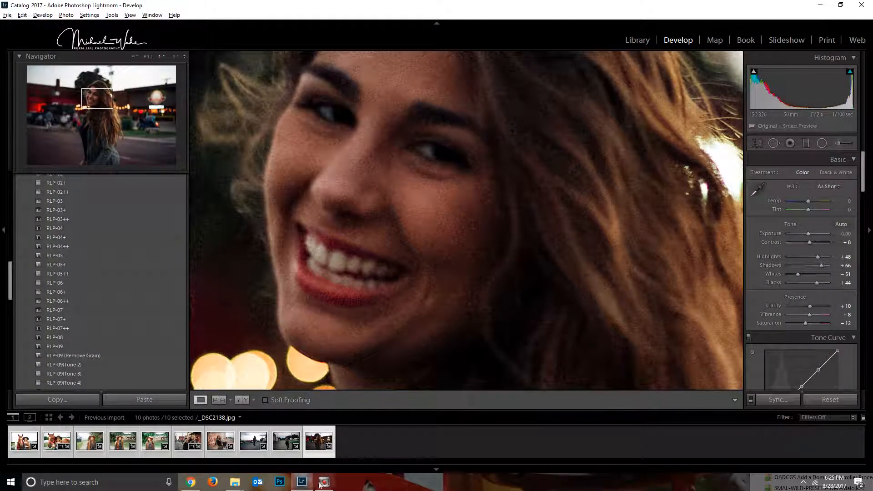
- Return to Lightroom and fit the whole tenth photo in the view
{"action": "left_click", "coordinate": [295, 483]}
{"action": "left_click", "coordinate": [296, 483]}
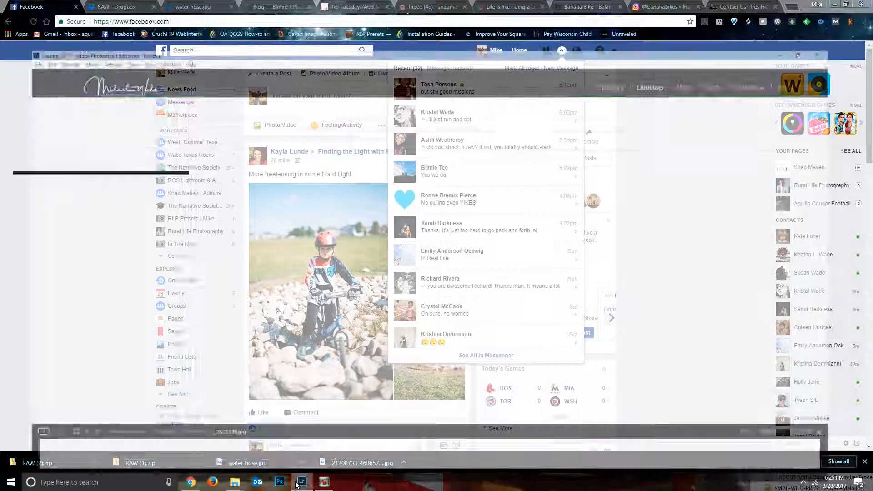
{"action": "left_click", "coordinate": [562, 234]}
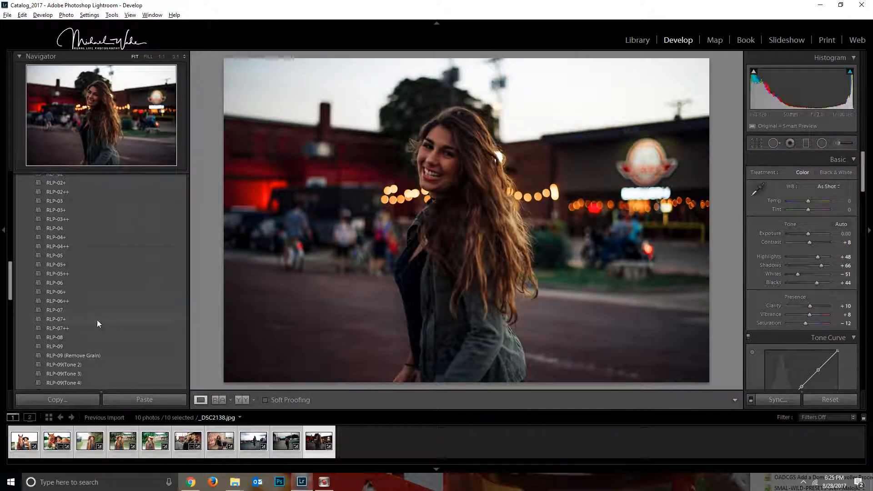
- Try the RLP-09 preset on the tenth photo with the exposure at +1.40 and check her face up close
{"action": "left_click", "coordinate": [71, 346]}
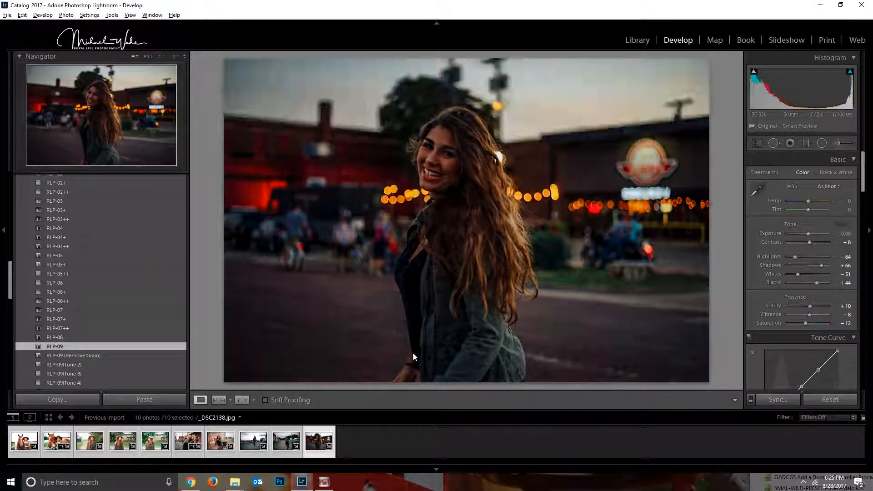
{"action": "left_click", "coordinate": [812, 235]}
{"action": "left_click_drag", "start_coordinate": [812, 234], "coordinate": [814, 233]}
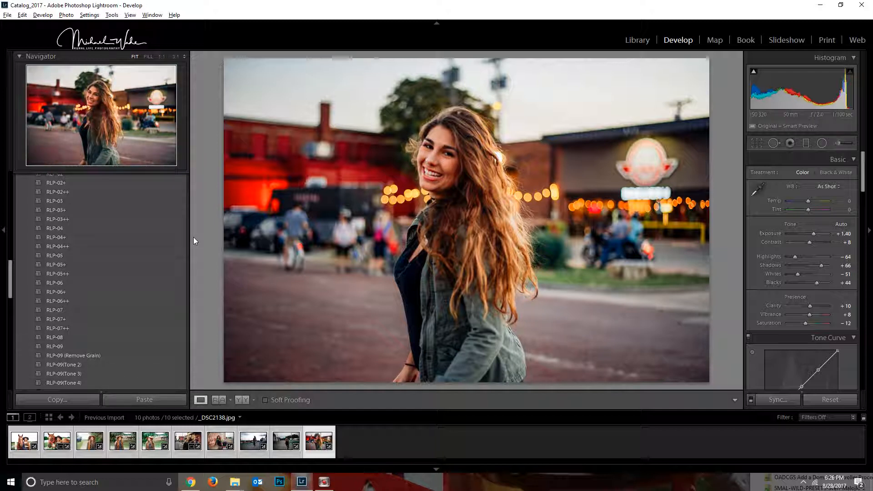
{"action": "left_click", "coordinate": [453, 154]}
{"action": "left_click", "coordinate": [460, 169]}
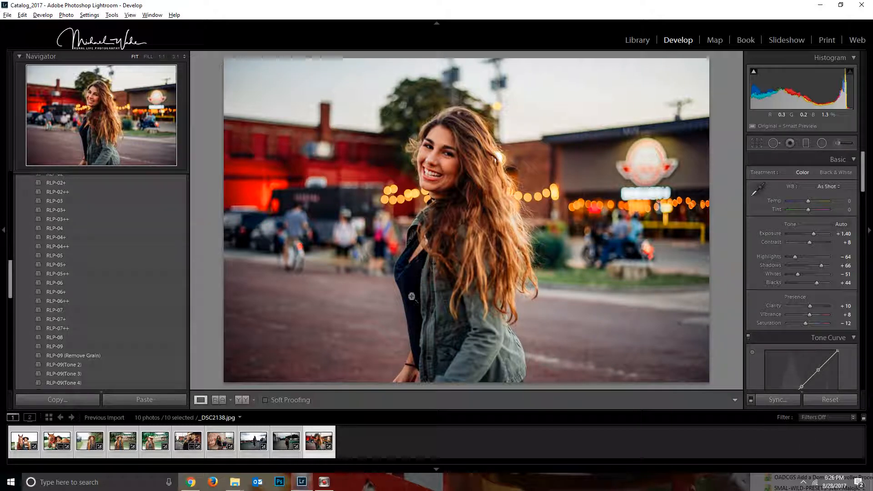
- Reset the tenth photo's settings, then collapse the Rural Life Photography presets and expand the ROS Lr Presets folder
{"action": "left_click", "coordinate": [810, 398]}
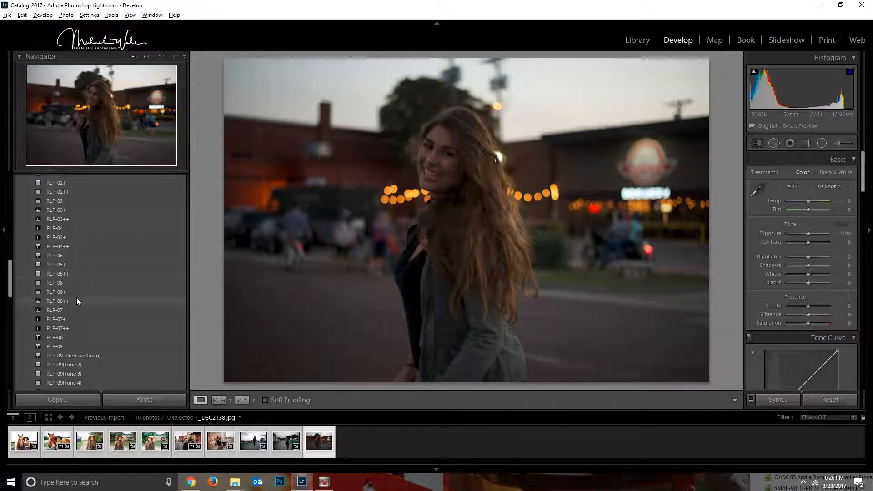
{"action": "scroll", "coordinate": [76, 297], "scroll_direction": "up", "scroll_amount": 8}
{"action": "left_click", "coordinate": [28, 235]}
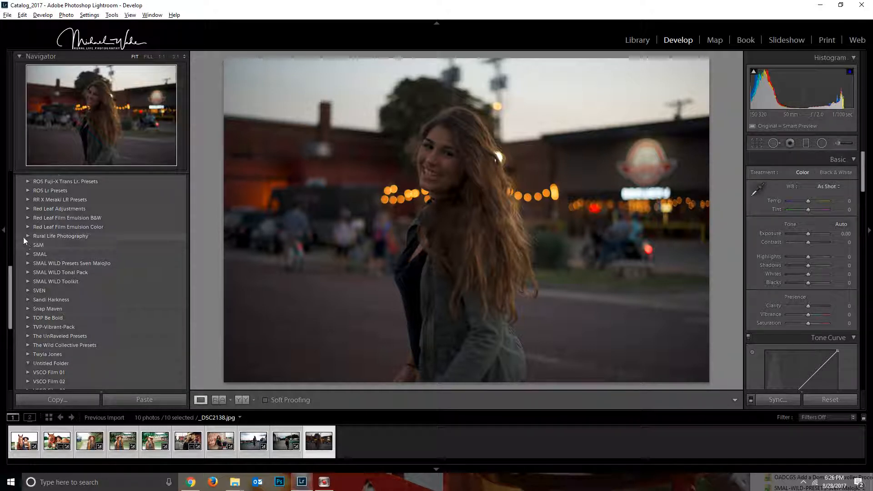
{"action": "left_click", "coordinate": [27, 191]}
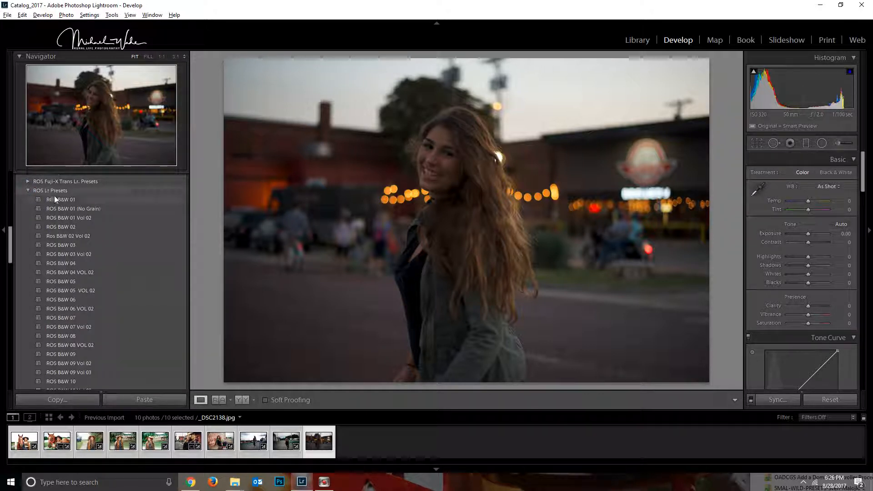
- Apply the ROS B&W 01 preset to the tenth photo and set exposure to +1.29 and highlights to -51
{"action": "mouse_move", "coordinate": [59, 199]}
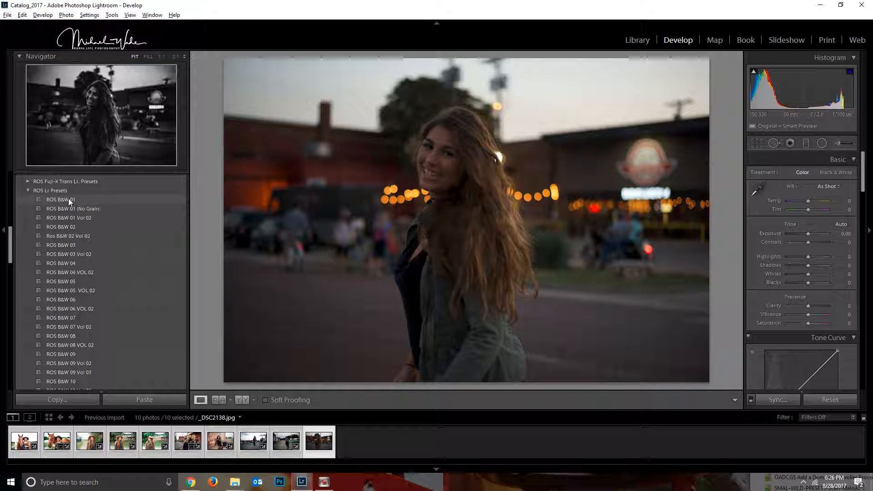
{"action": "left_click", "coordinate": [68, 199]}
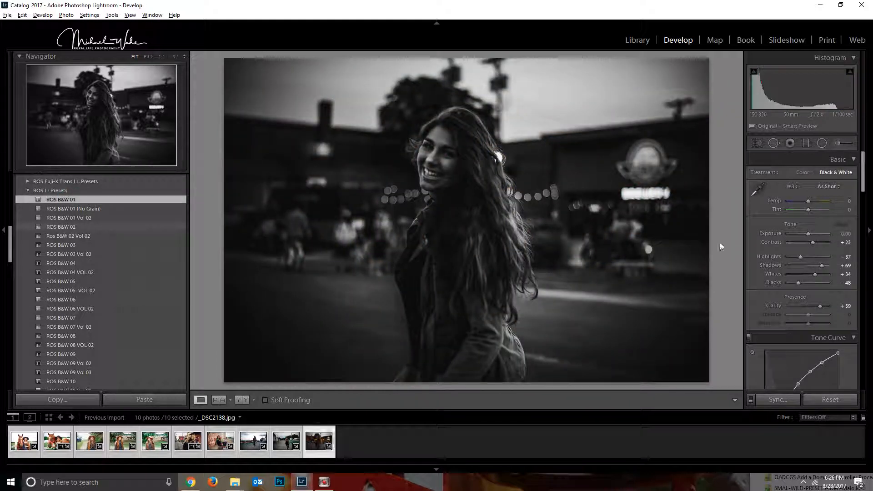
{"action": "left_click_drag", "start_coordinate": [808, 233], "coordinate": [813, 235]}
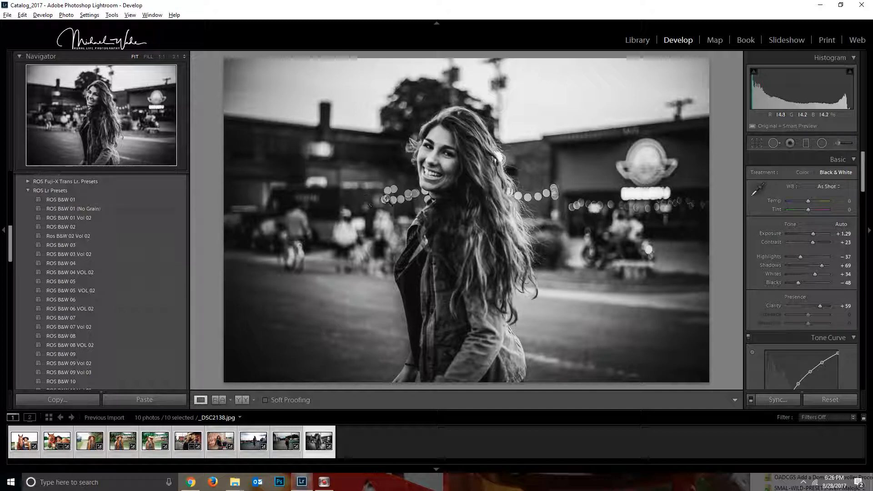
{"action": "mouse_move", "coordinate": [801, 257]}
{"action": "left_mouse_down"}
{"action": "mouse_move", "coordinate": [810, 255]}
{"action": "mouse_move", "coordinate": [798, 256]}
{"action": "left_mouse_up"}
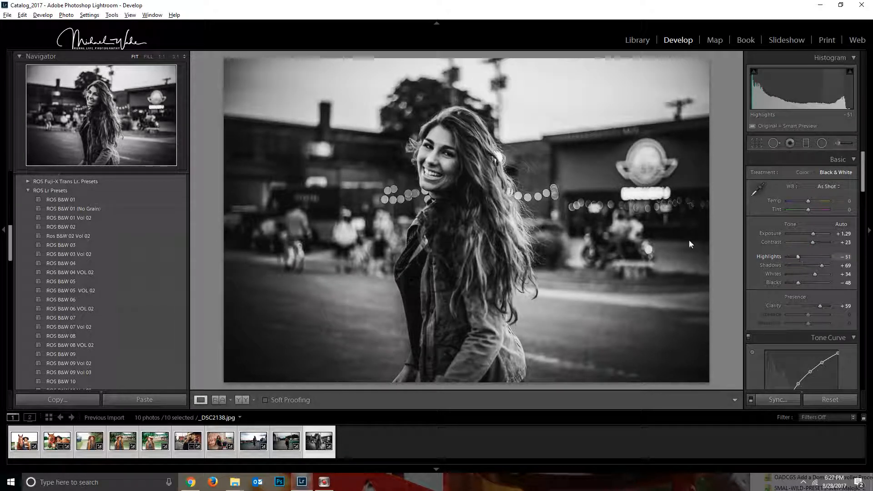